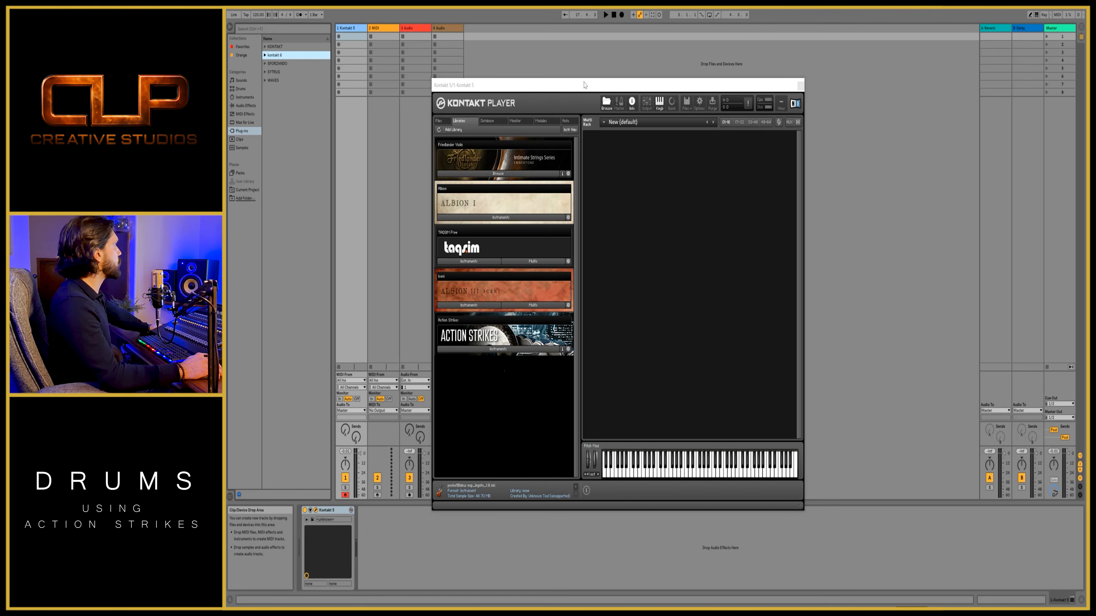
- Load the Action Strikes - Ensemble instrument from the Action Strikes library into the empty Kontakt rack
{"action": "left_click_drag", "start_coordinate": [585, 84], "coordinate": [524, 93]}
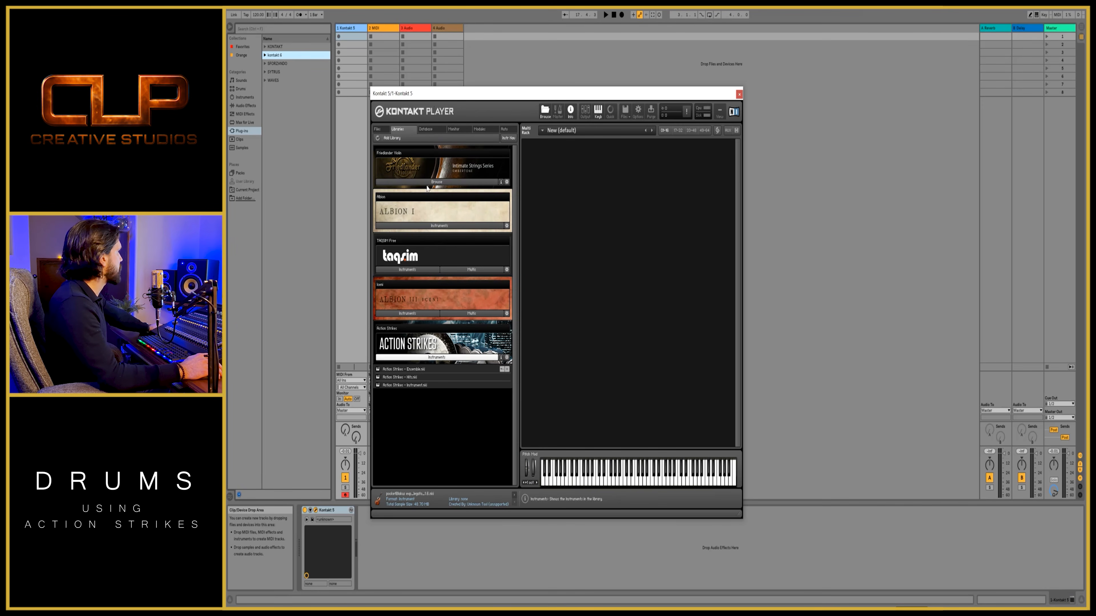
{"action": "left_click", "coordinate": [439, 358]}
{"action": "left_click", "coordinate": [439, 358]}
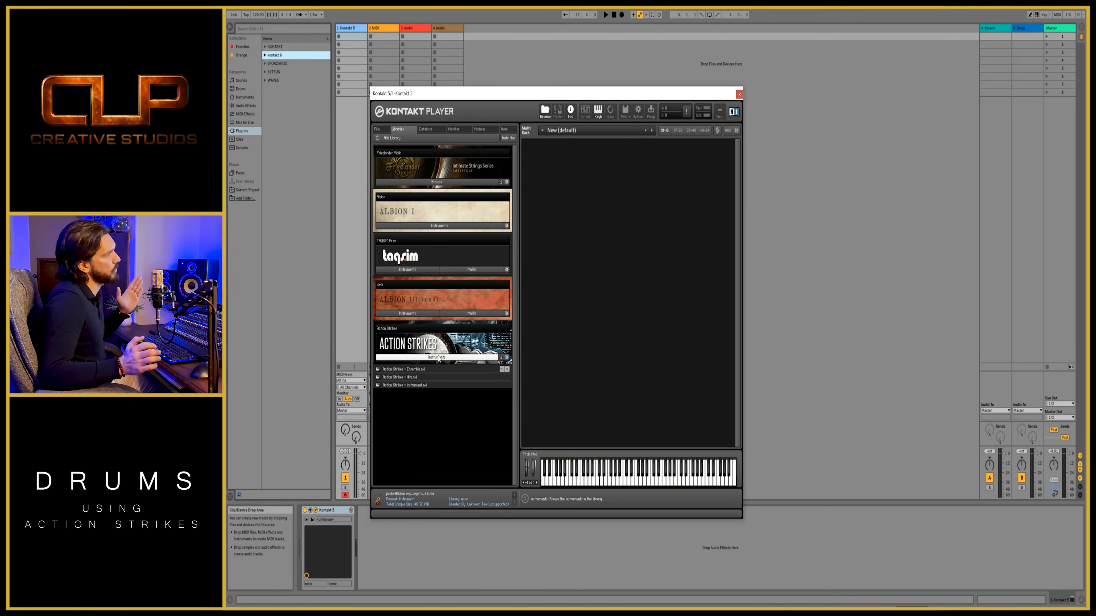
{"action": "left_click", "coordinate": [423, 374]}
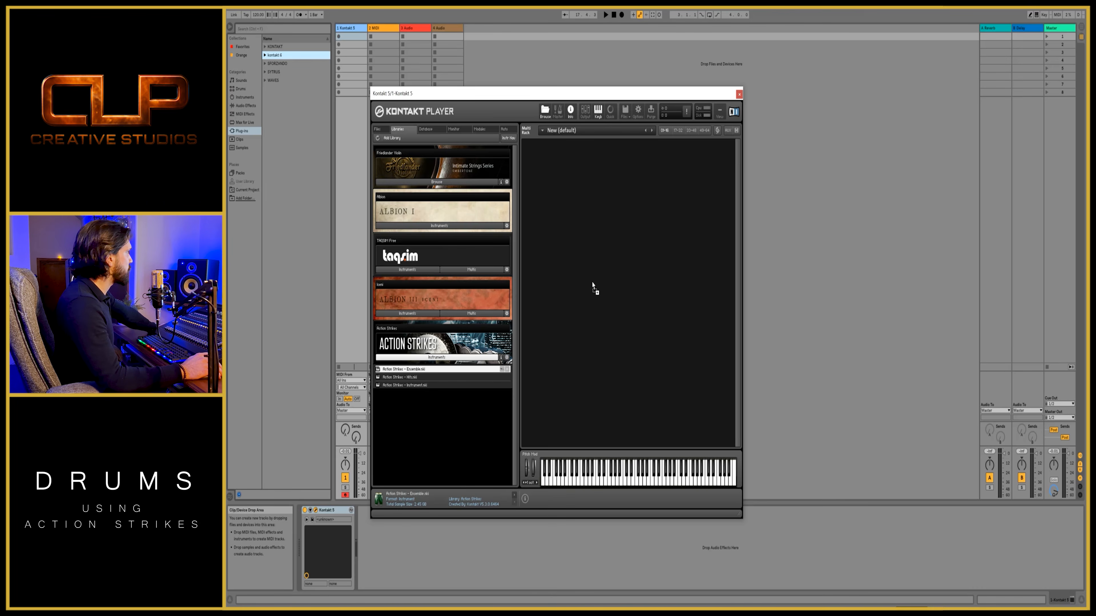
{"action": "left_click_drag", "start_coordinate": [593, 283], "coordinate": [593, 285]}
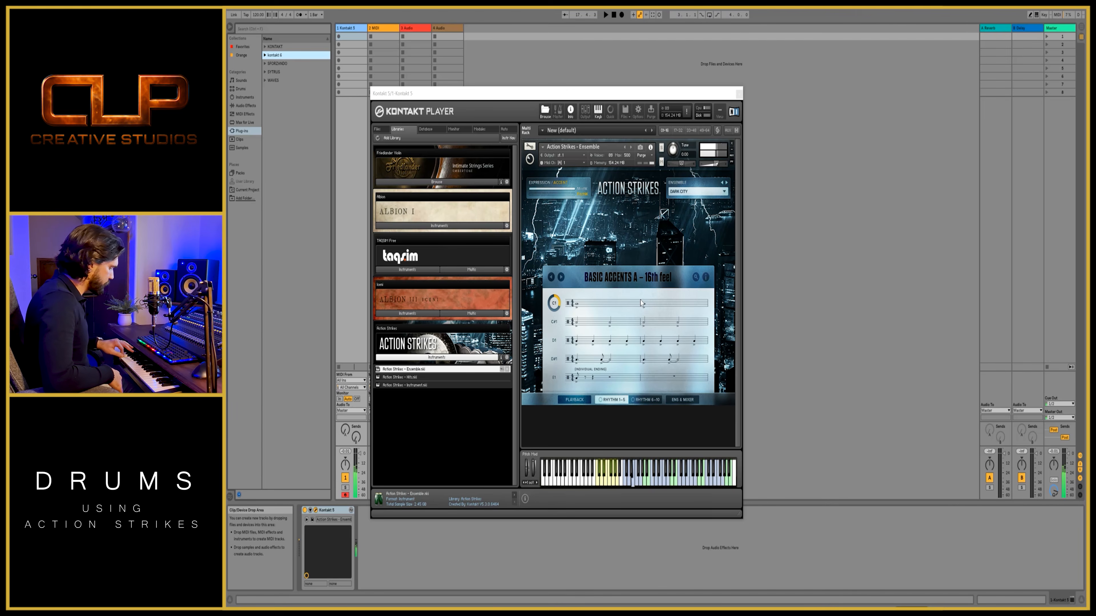
- Audition the Action Strikes ensembles, including Heroic Drums, Rise of the Machines, Colossus Drums and Taiko Invasion
{"action": "left_click", "coordinate": [727, 185]}
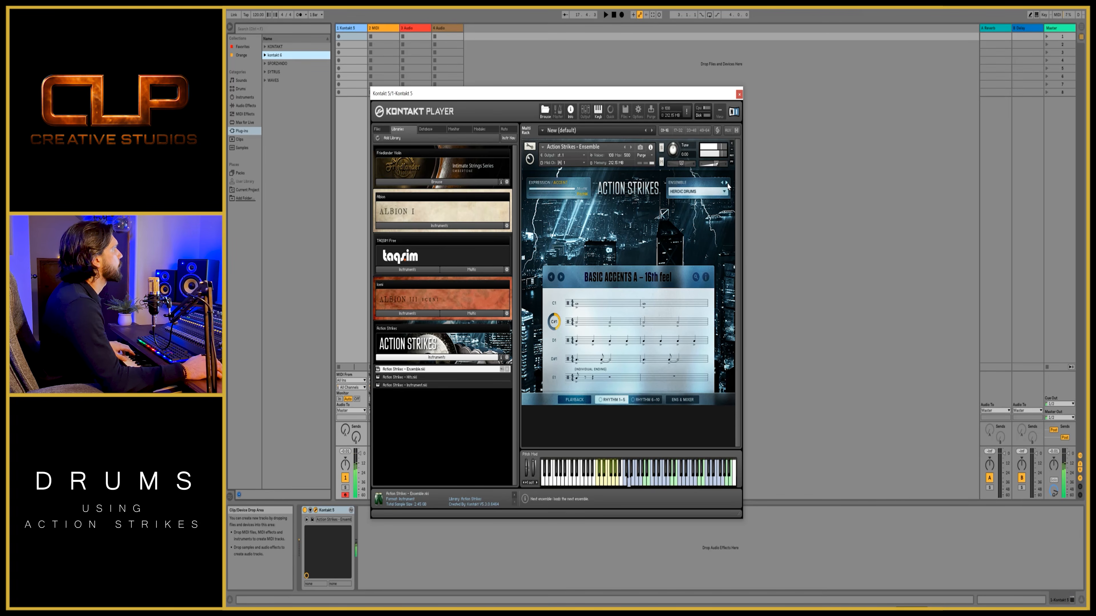
{"action": "left_click", "coordinate": [727, 185]}
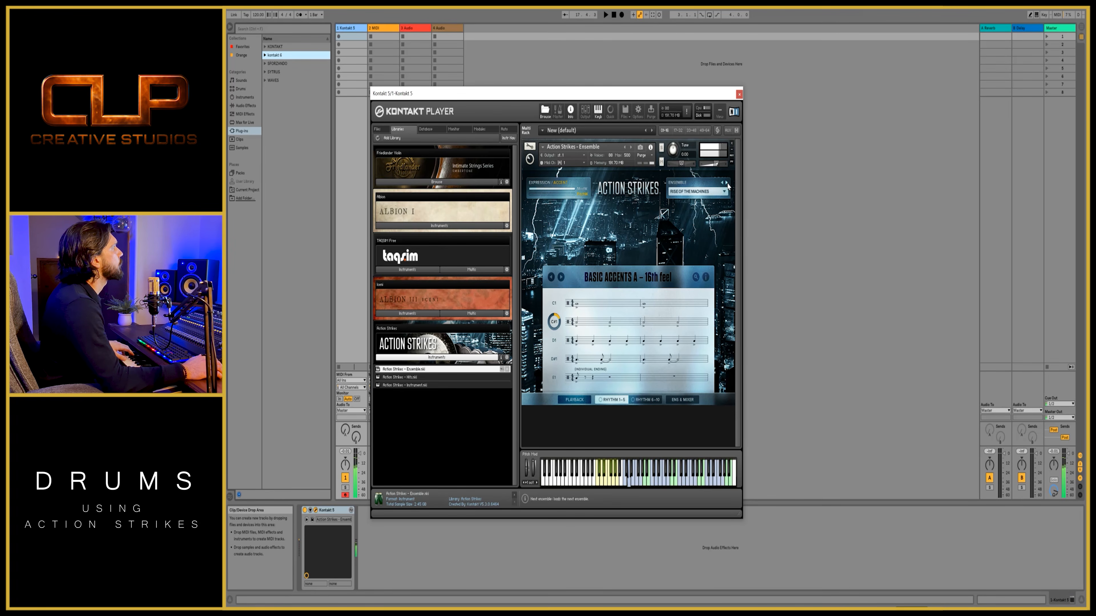
{"action": "left_click", "coordinate": [727, 185]}
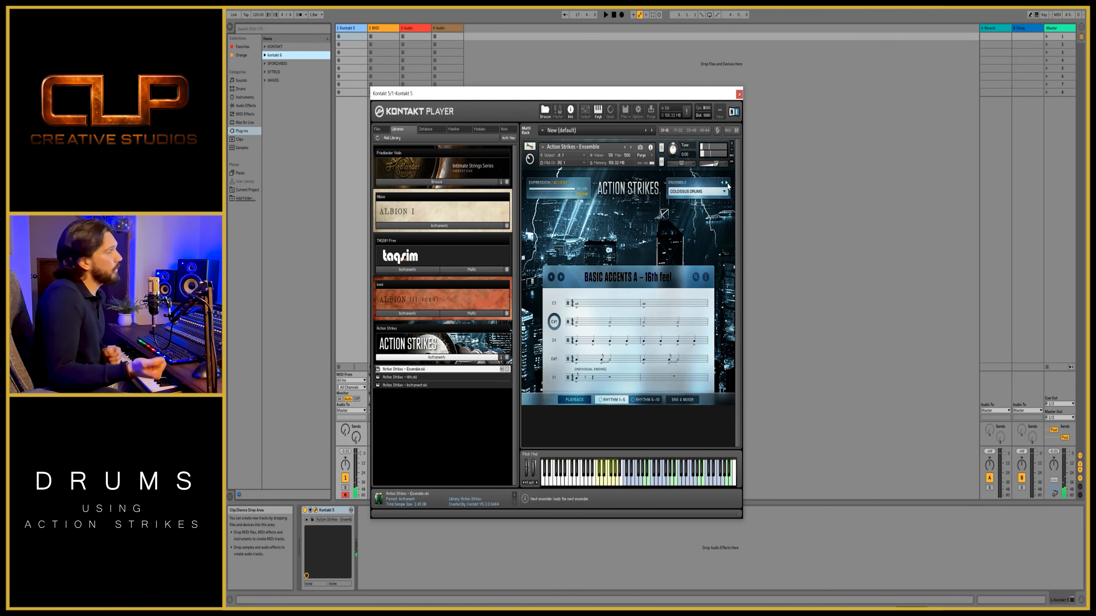
{"action": "left_click", "coordinate": [722, 184]}
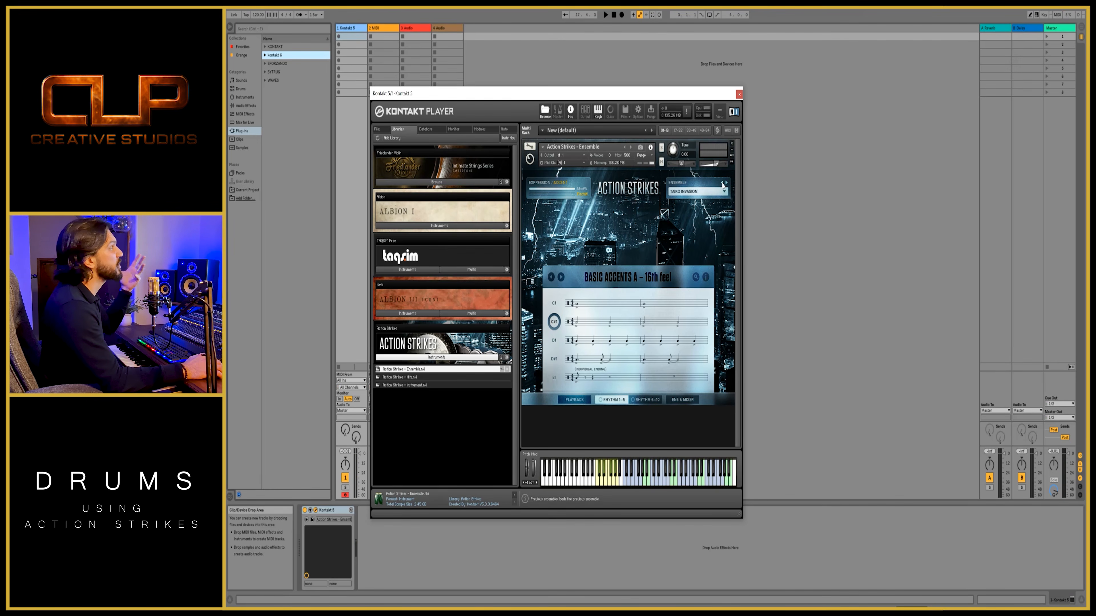
{"action": "left_click", "coordinate": [728, 185]}
{"action": "left_click", "coordinate": [727, 184]}
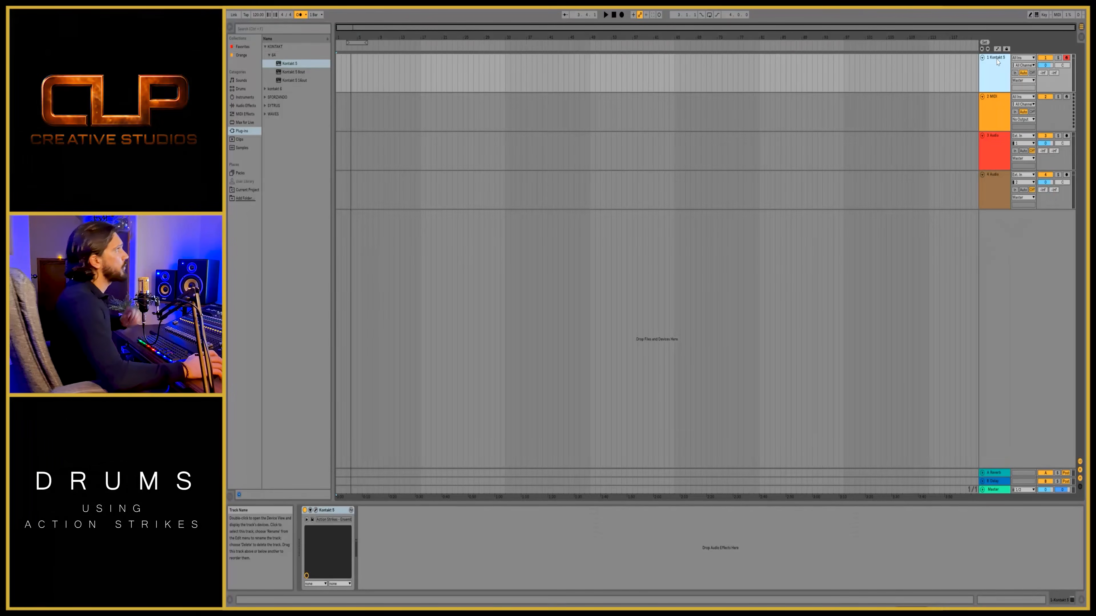
- Rename the Kontakt track to LOW 4th NOTES and widen the track name column
{"action": "right_click", "coordinate": [998, 62]}
{"action": "left_click", "coordinate": [1018, 94]}
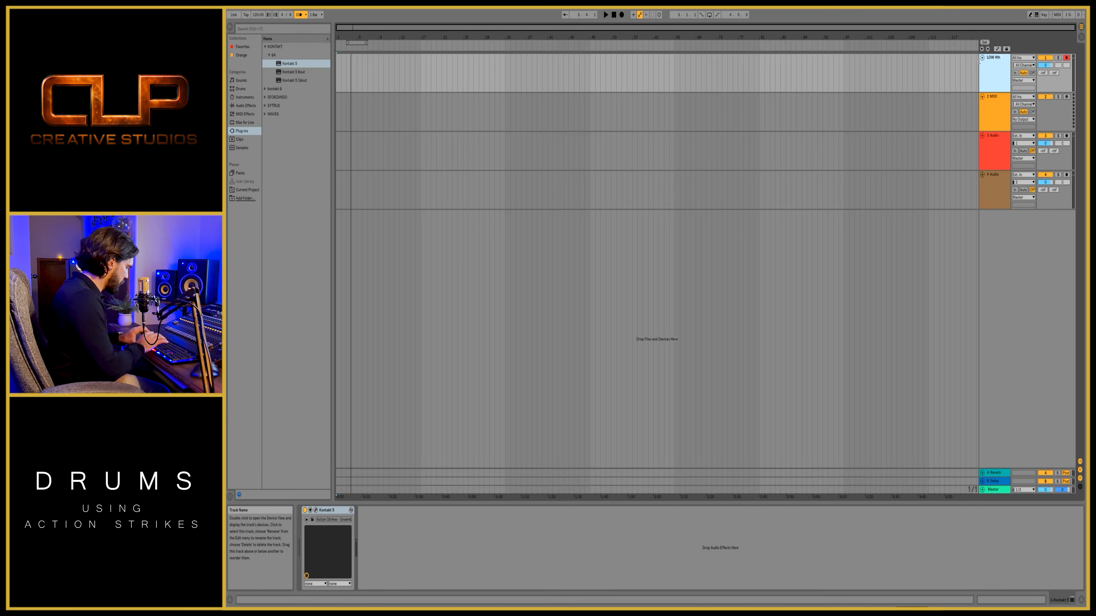
{"action": "key", "text": "Return"}
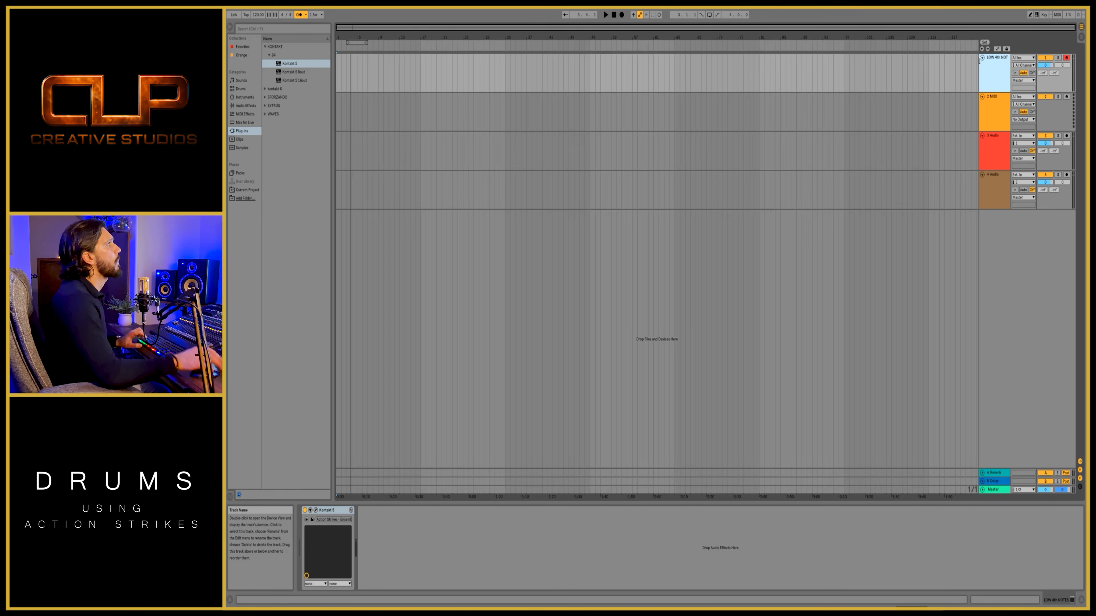
{"action": "left_click_drag", "start_coordinate": [980, 113], "coordinate": [964, 113]}
- Duplicate the LOW 4th NOTES track and rename the copy LOW 8th NOTES
{"action": "left_click", "coordinate": [985, 100]}
{"action": "left_click_drag", "start_coordinate": [985, 66], "coordinate": [984, 93]}
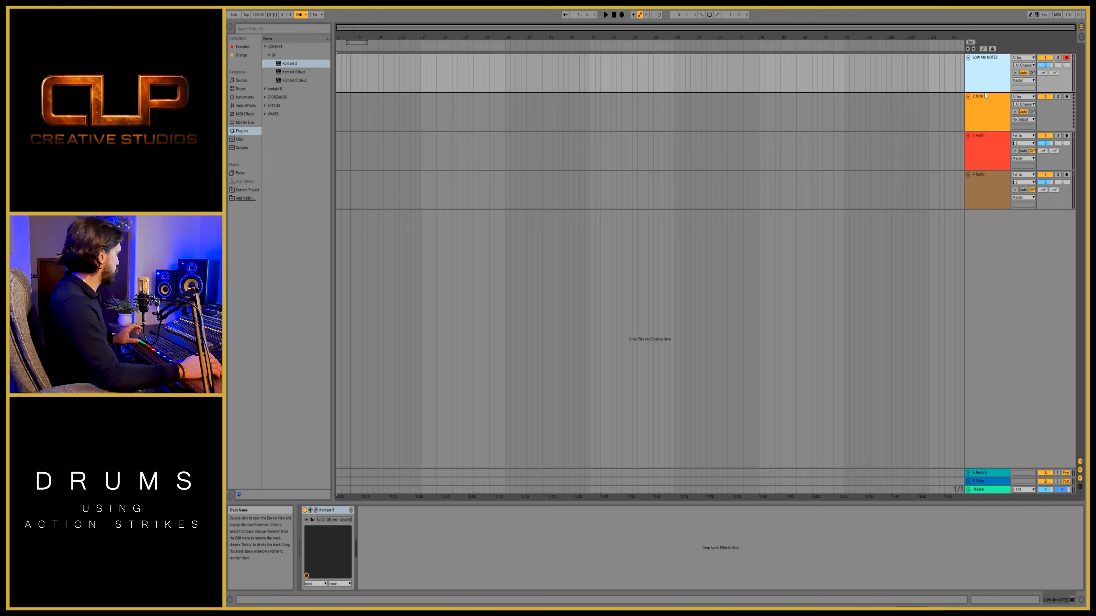
{"action": "left_click_drag", "start_coordinate": [983, 102], "coordinate": [985, 101]}
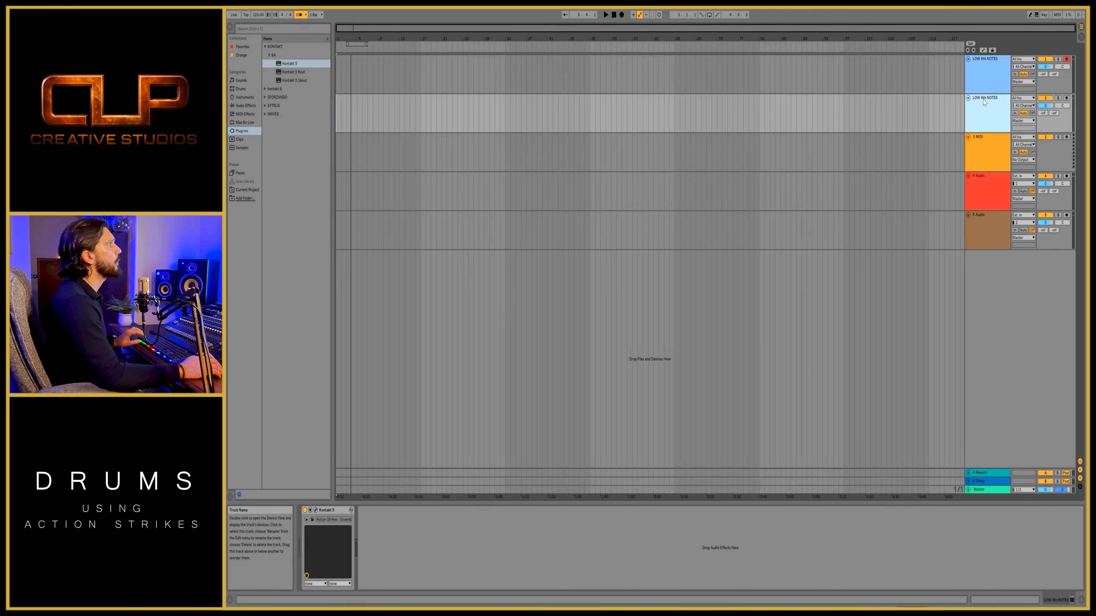
{"action": "right_click", "coordinate": [985, 99]}
{"action": "left_click", "coordinate": [980, 141]}
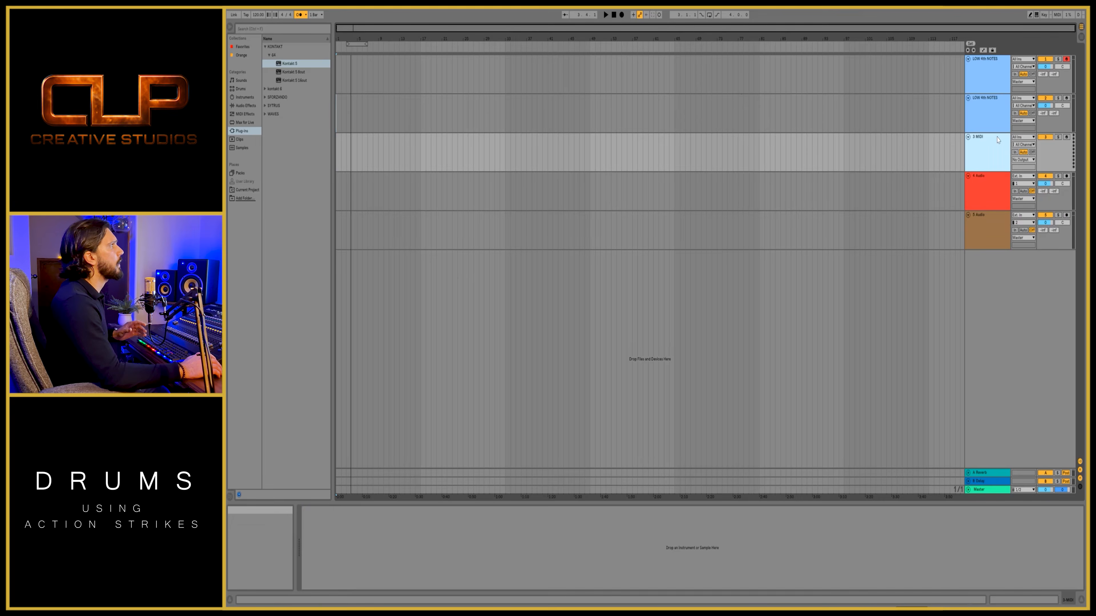
{"action": "right_click", "coordinate": [991, 100]}
{"action": "left_click", "coordinate": [1001, 134]}
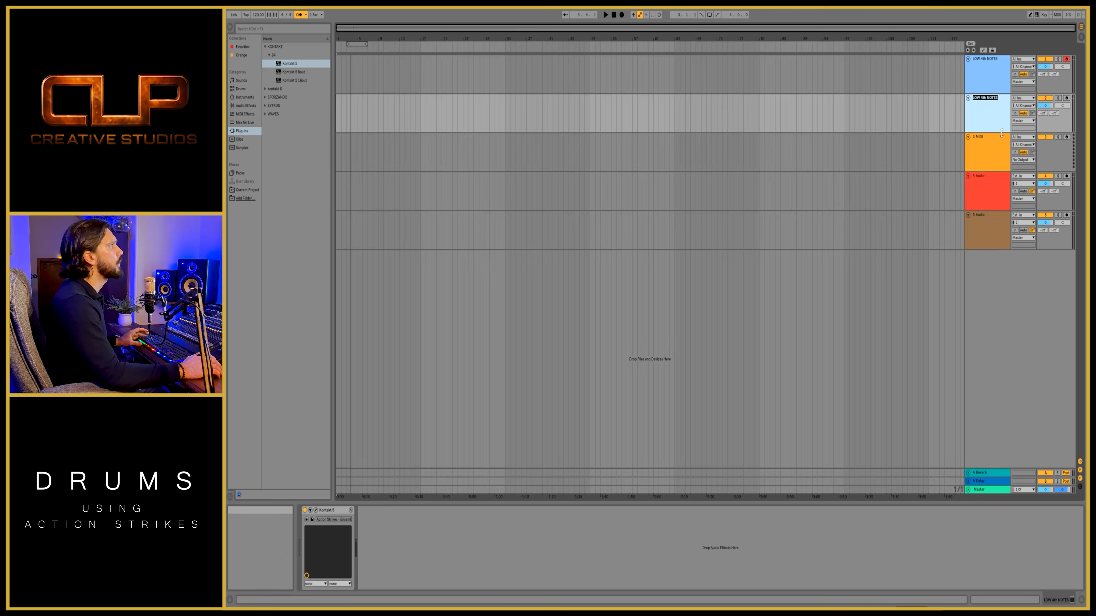
{"action": "left_click", "coordinate": [984, 102]}
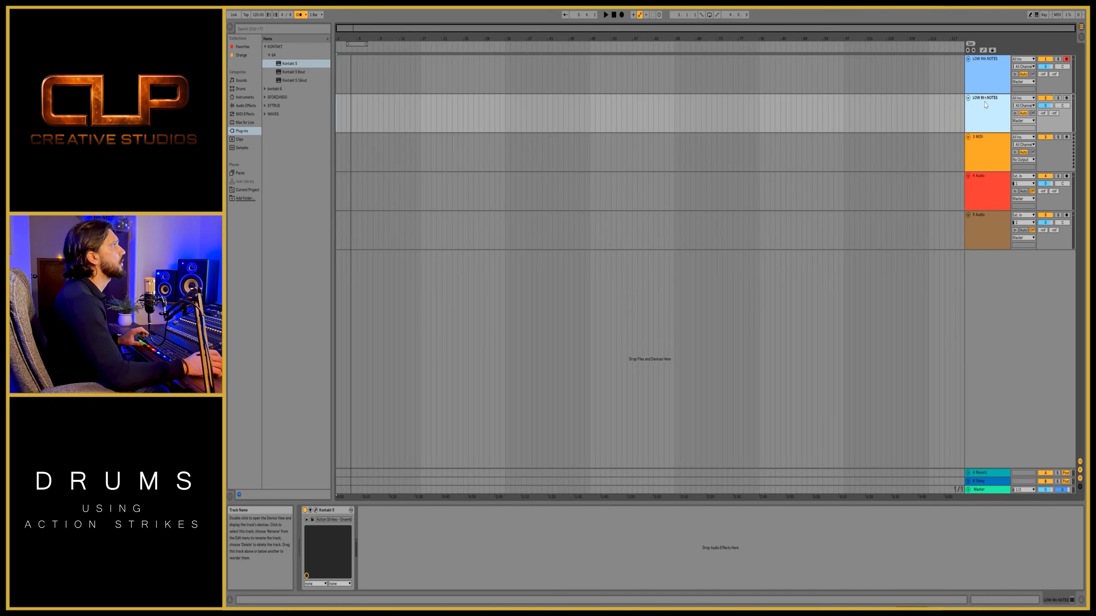
{"action": "left_click", "coordinate": [976, 149]}
- Duplicate the LOW 8th NOTES track and rename the copy LOW 16th NOTES
{"action": "left_click", "coordinate": [983, 110]}
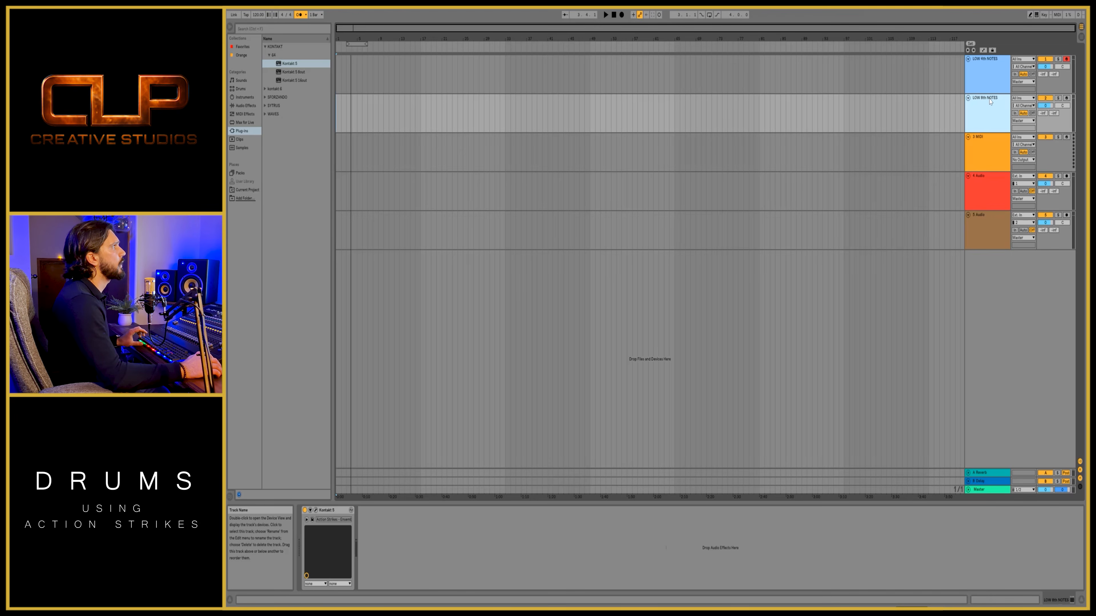
{"action": "key", "text": "ctrl+d"}
{"action": "right_click", "coordinate": [984, 142]}
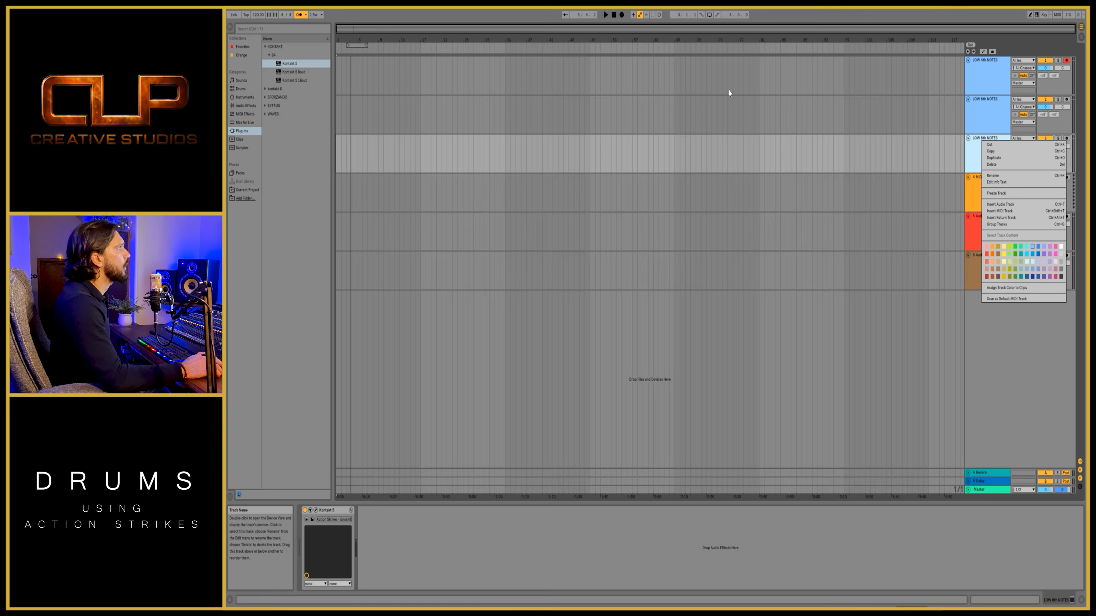
{"action": "left_click", "coordinate": [995, 175]}
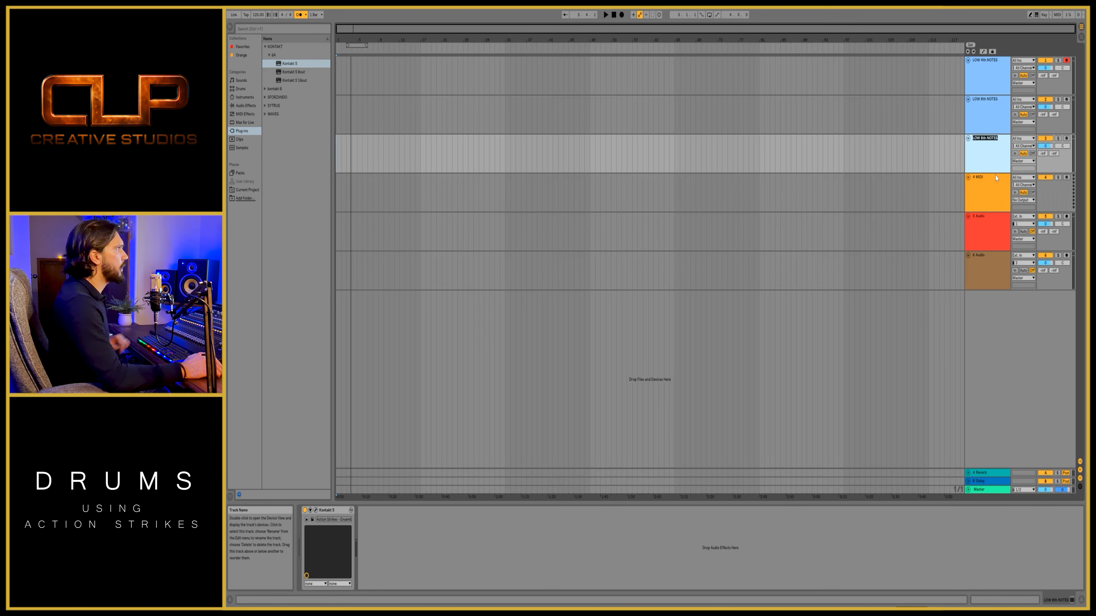
{"action": "left_click", "coordinate": [983, 139]}
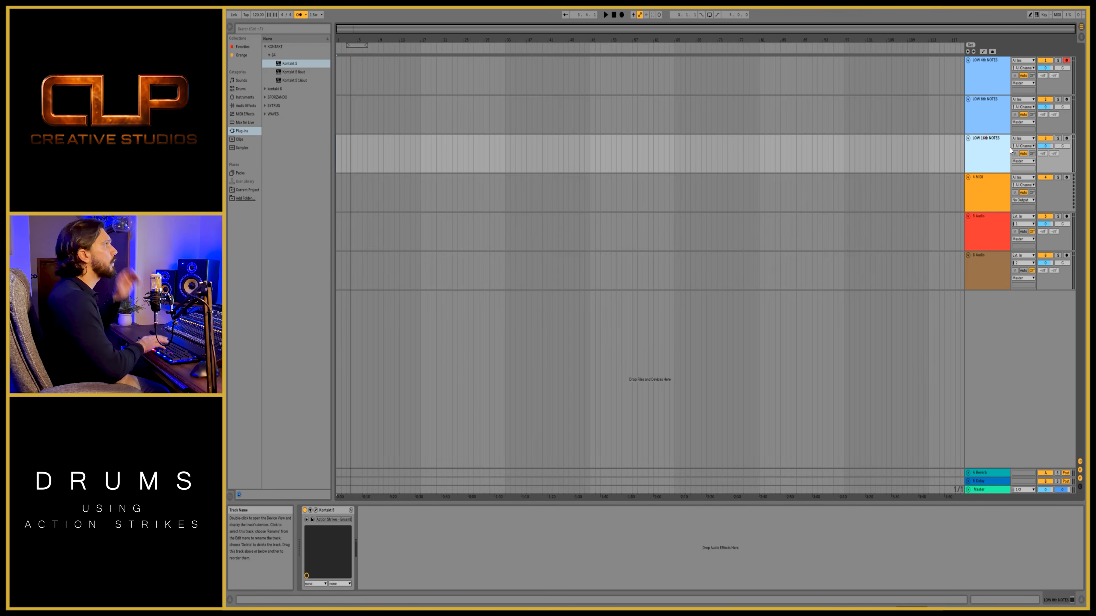
{"action": "key", "text": "Return"}
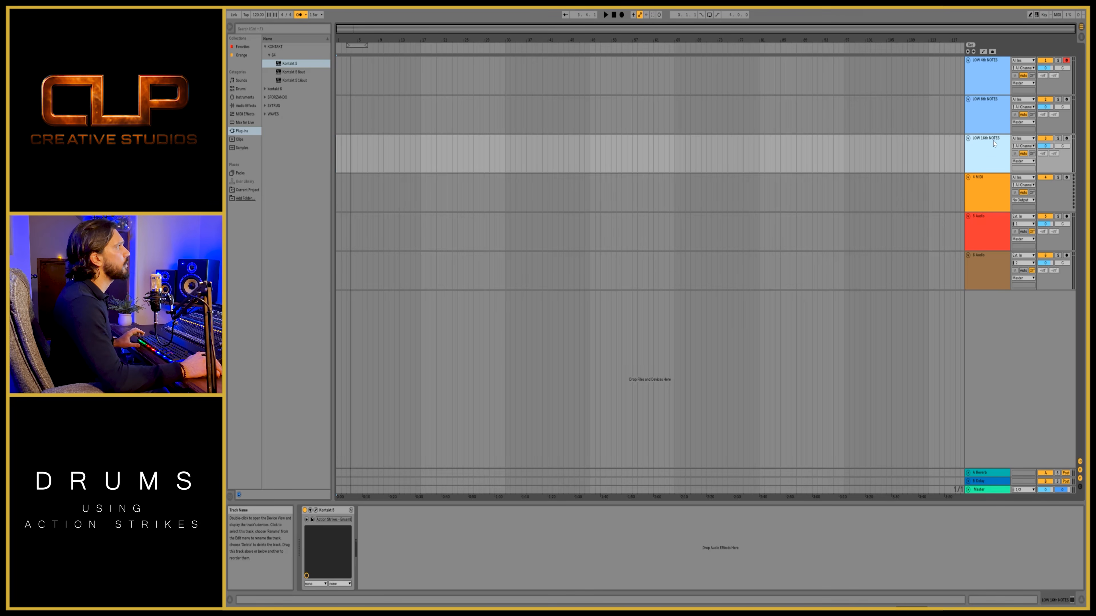
- Duplicate the LOW 16th NOTES track and rename the copy ACCENTS
{"action": "left_click_drag", "start_coordinate": [994, 143], "coordinate": [990, 172]}
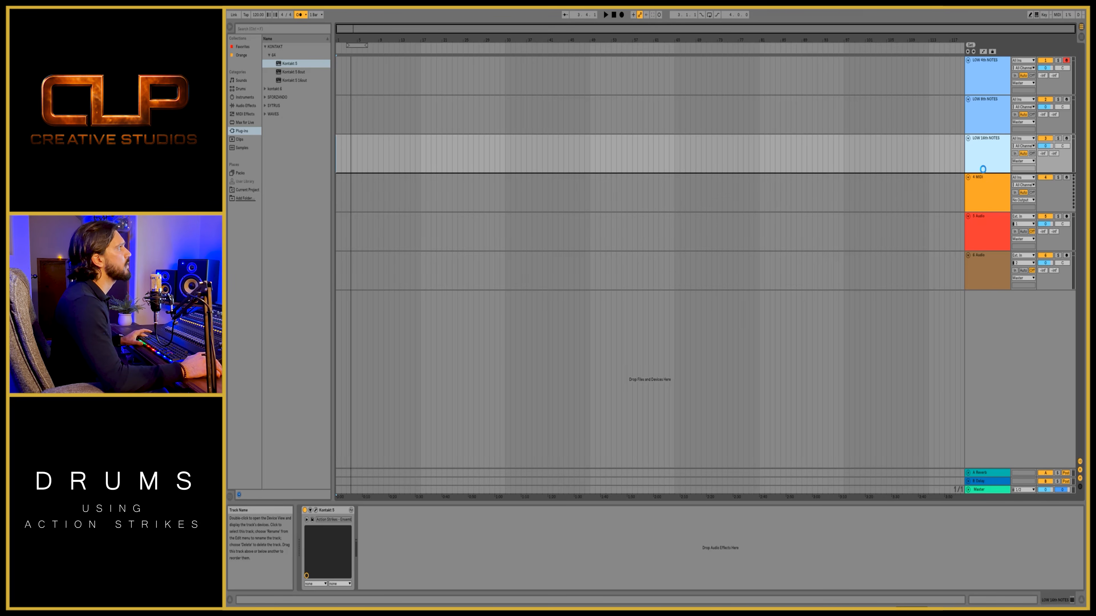
{"action": "key", "text": "ctrl+d"}
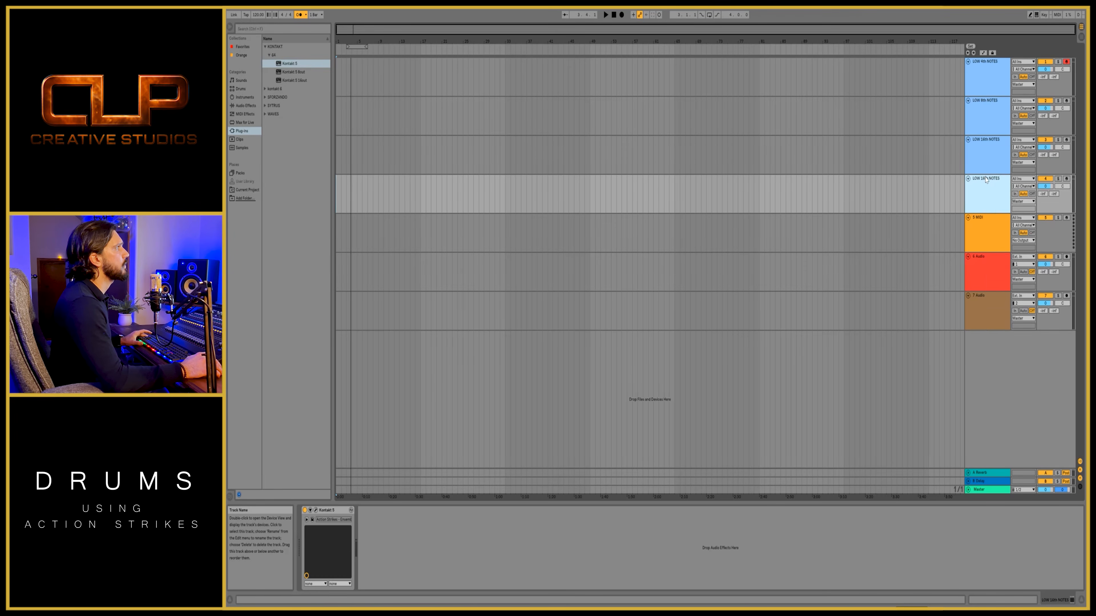
{"action": "right_click", "coordinate": [983, 178]}
{"action": "left_click", "coordinate": [1002, 210]}
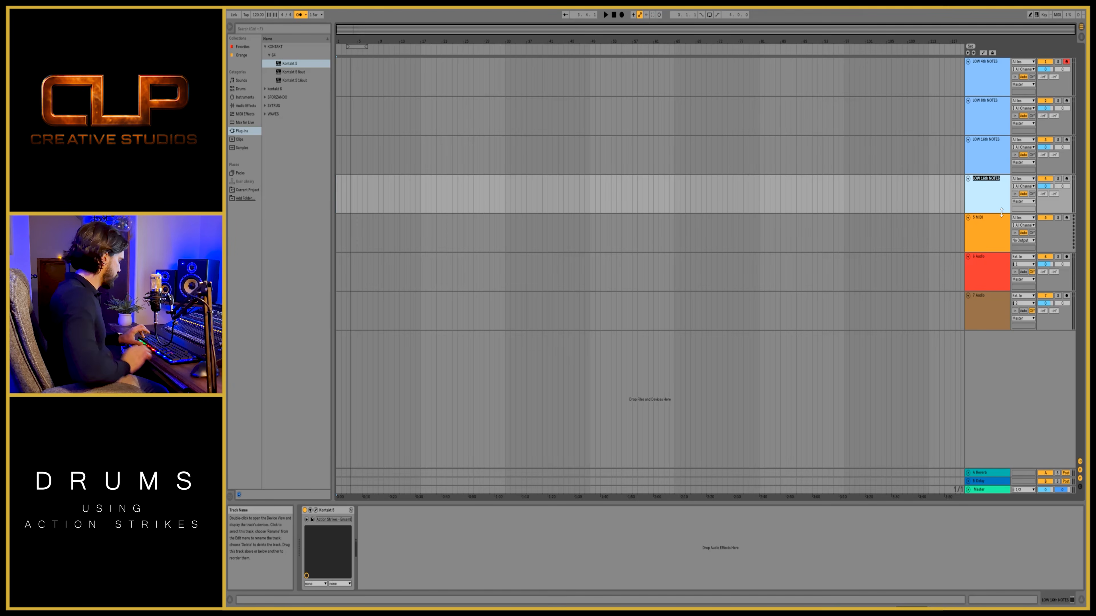
{"action": "type", "text": "ACCENTS"}
{"action": "key", "text": "Return"}
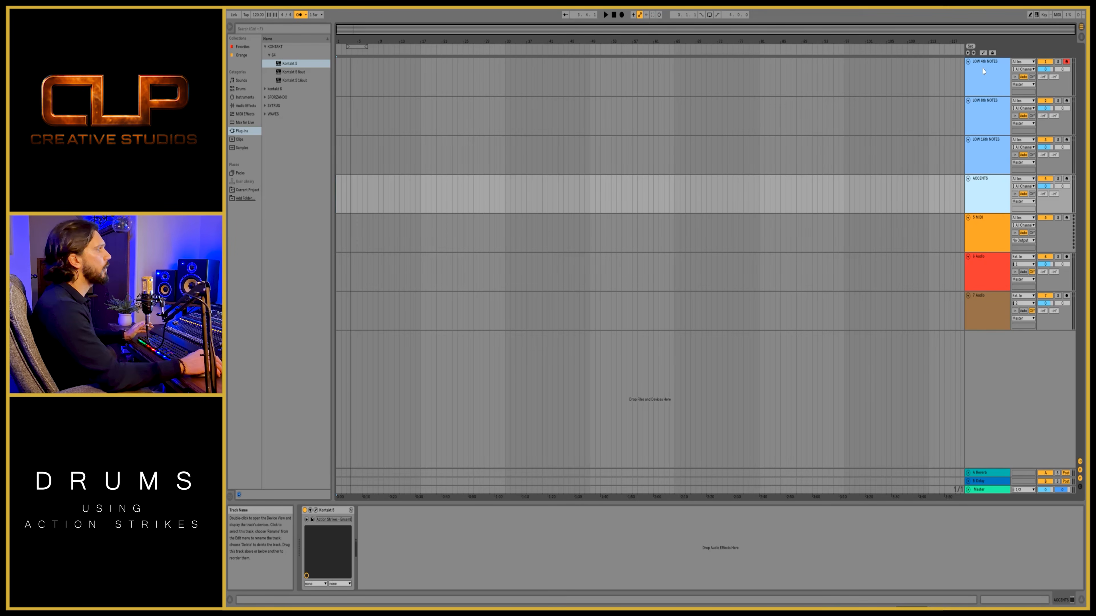
- Record a four-bar MIDI clip on the LOW 4th NOTES track and repeat it up to bar 17
{"action": "left_click", "coordinate": [622, 15]}
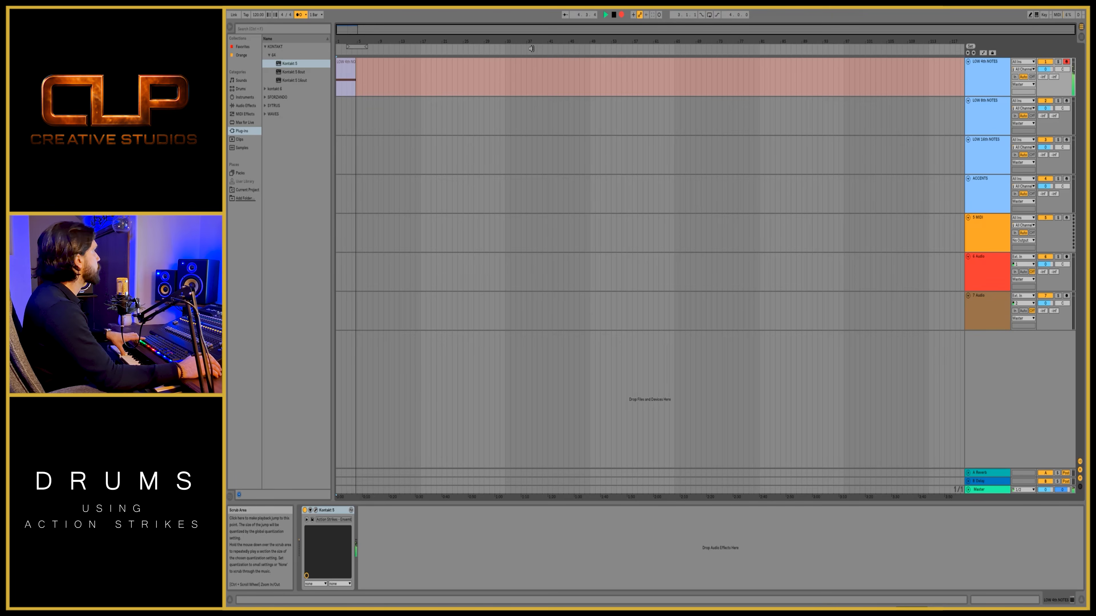
{"action": "key", "text": "space"}
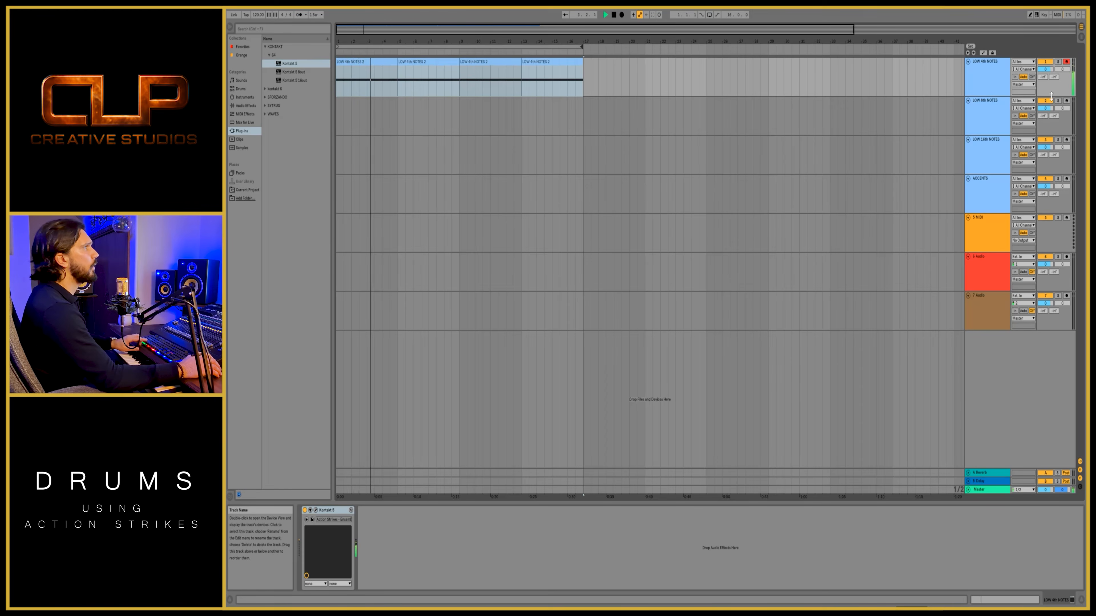
{"action": "key", "text": "space"}
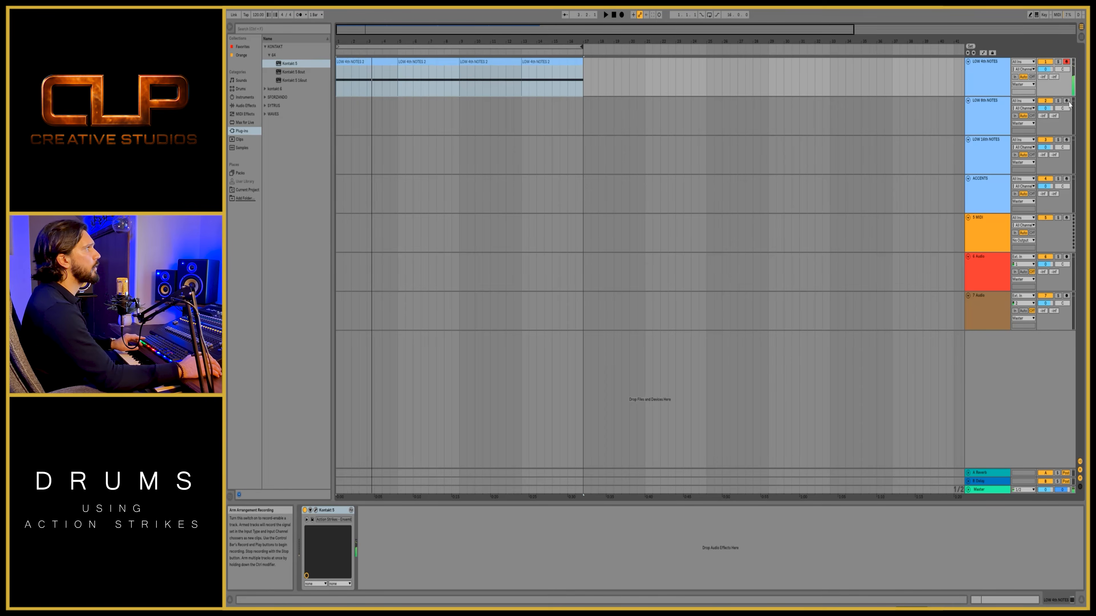
- Arm the LOW 8th NOTES track, record a four-bar MIDI clip and repeat it up to bar 17
{"action": "left_click", "coordinate": [1066, 101]}
{"action": "left_click", "coordinate": [987, 113]}
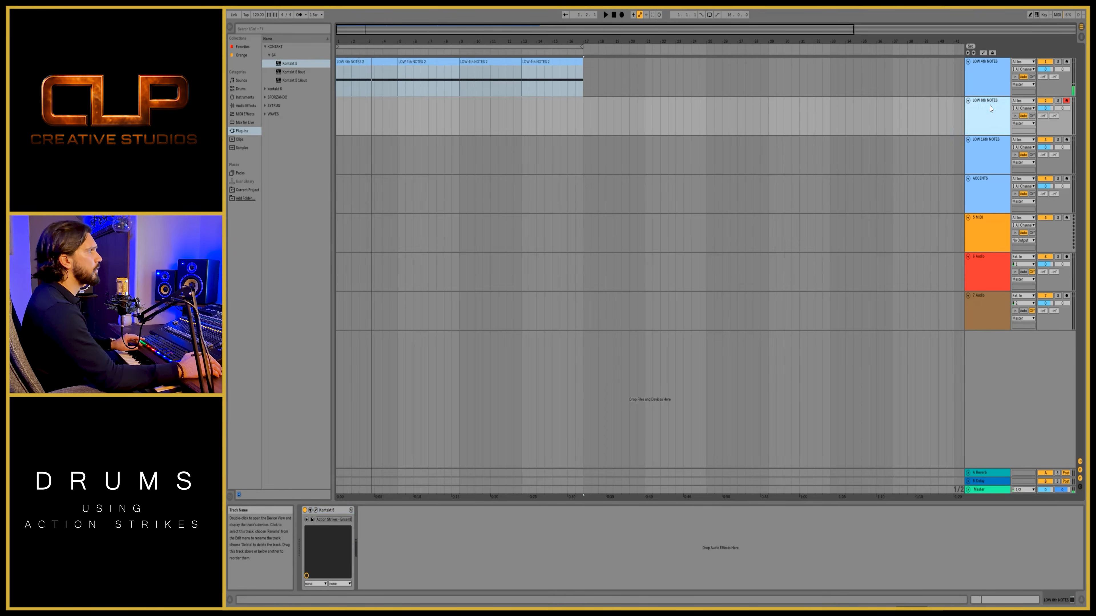
{"action": "left_click", "coordinate": [621, 15]}
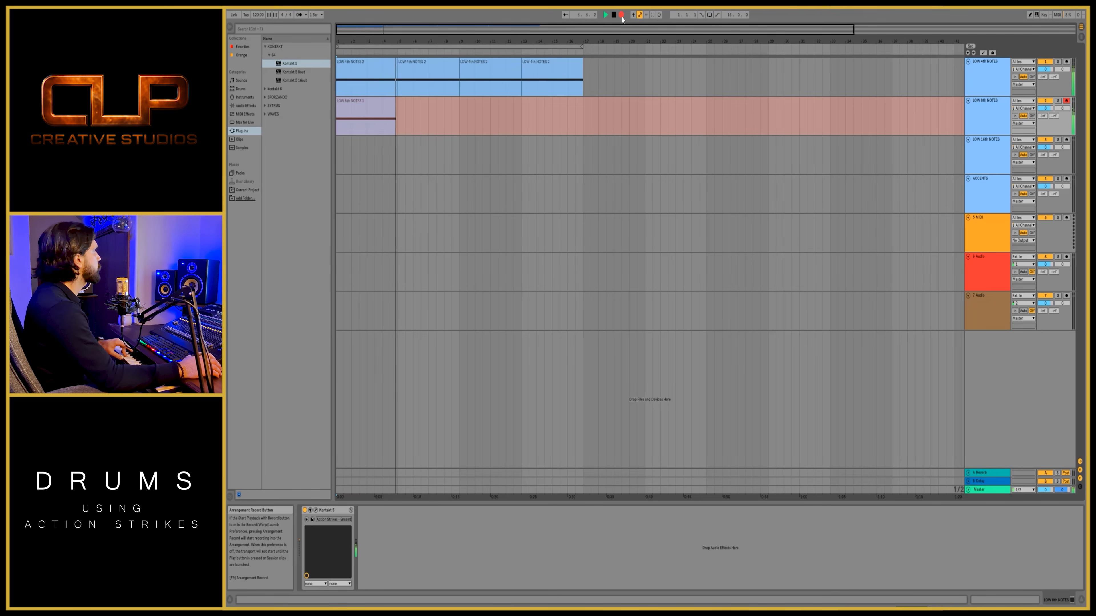
{"action": "key", "text": "space"}
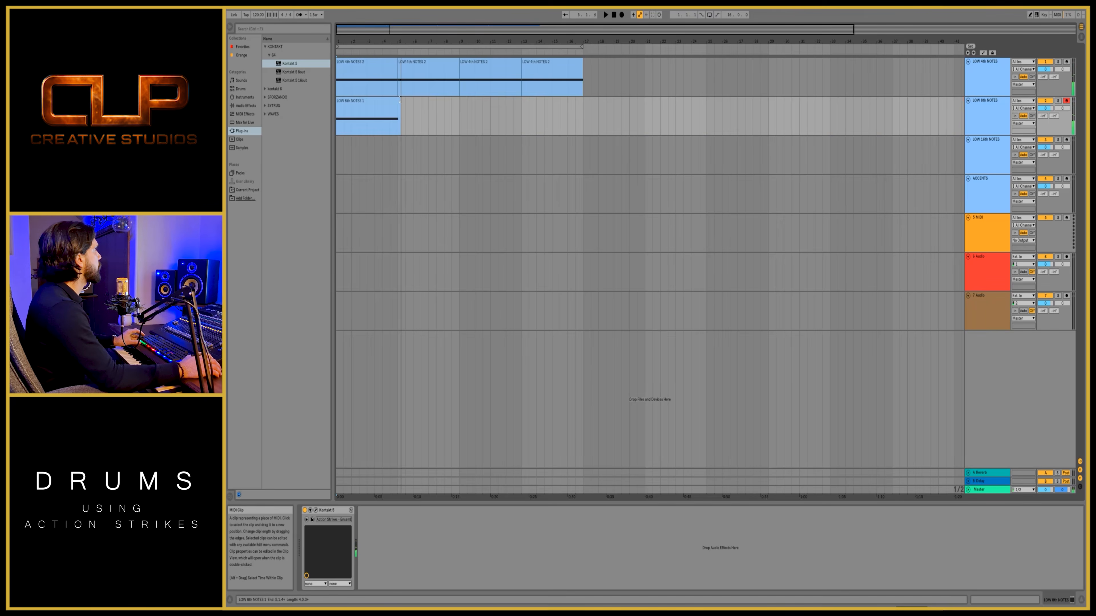
{"action": "left_click_drag", "start_coordinate": [401, 100], "coordinate": [484, 128]}
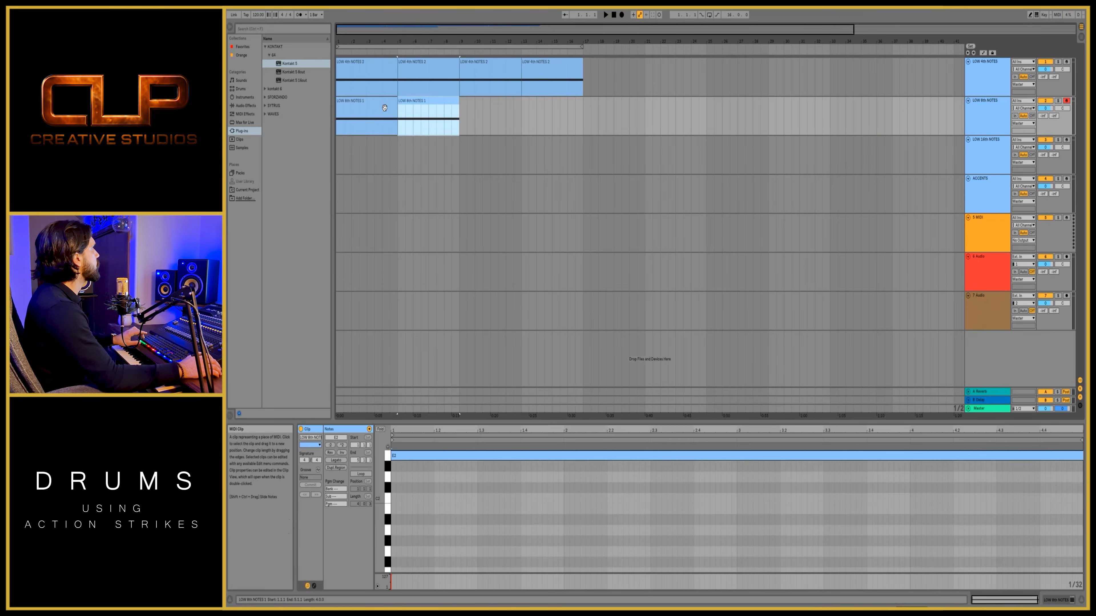
{"action": "left_click", "coordinate": [375, 102], "text": "shift"}
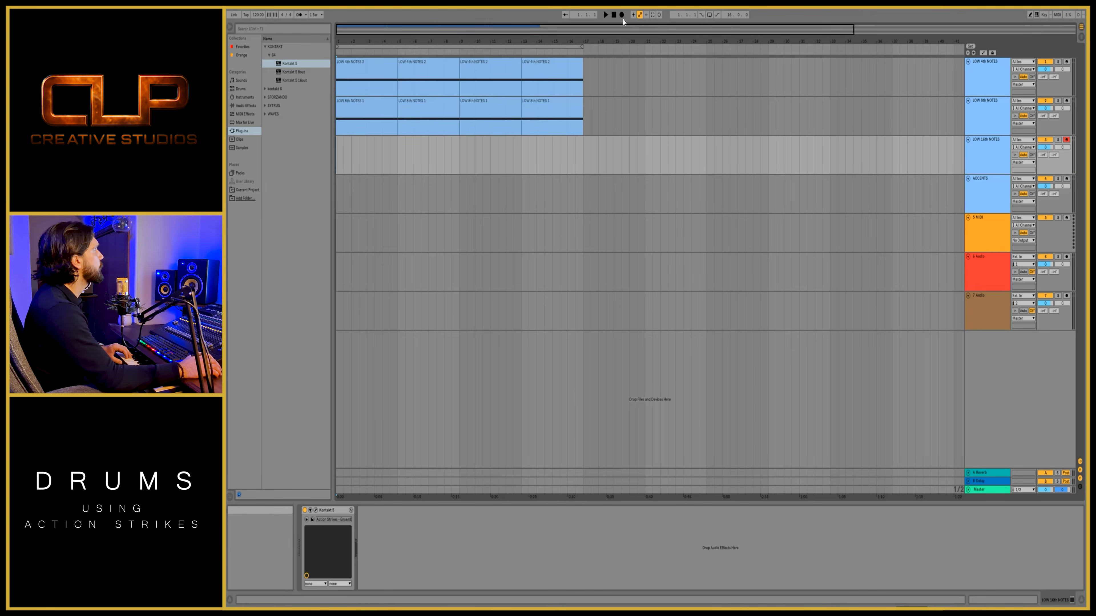
- Record a MIDI clip on the LOW 16th NOTES track with the metronome on, and open that clip for note editing
{"action": "left_click", "coordinate": [621, 14]}
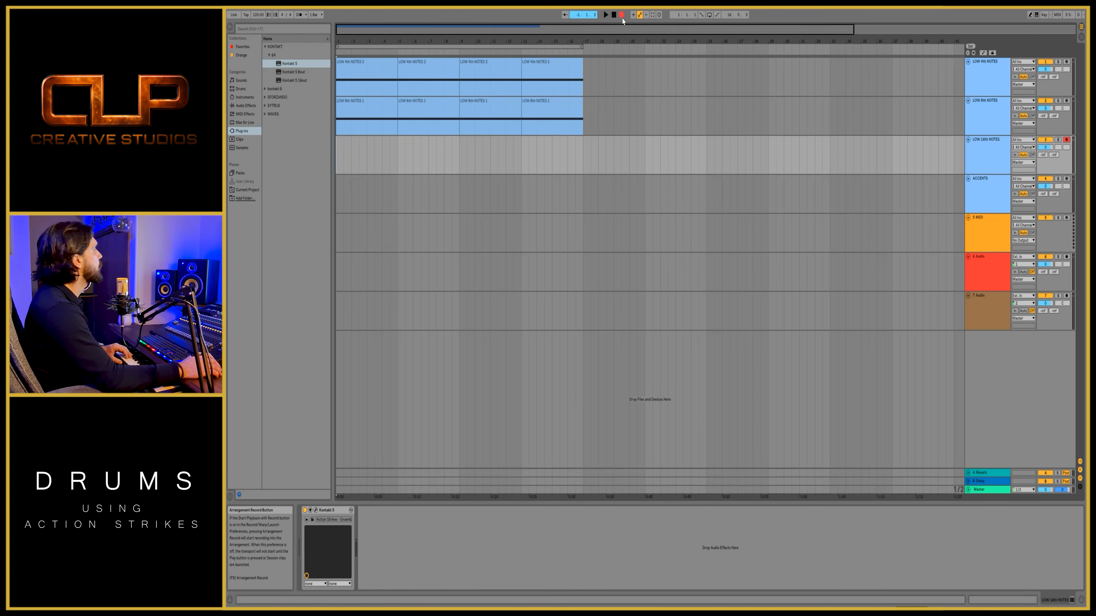
{"action": "left_click", "coordinate": [297, 16]}
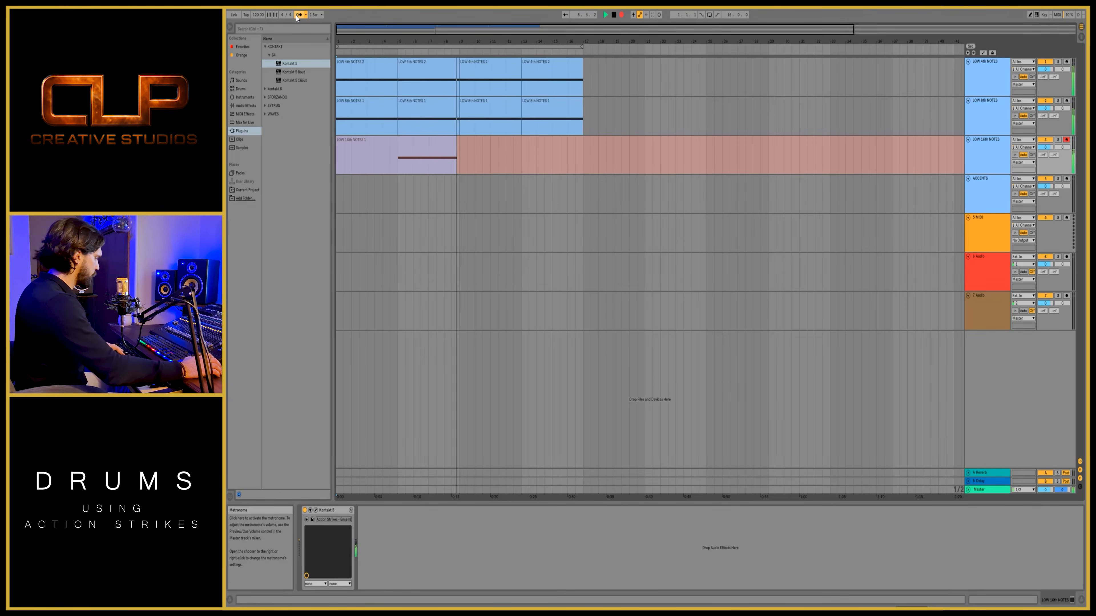
{"action": "key", "text": "space"}
{"action": "double_click", "coordinate": [443, 139]}
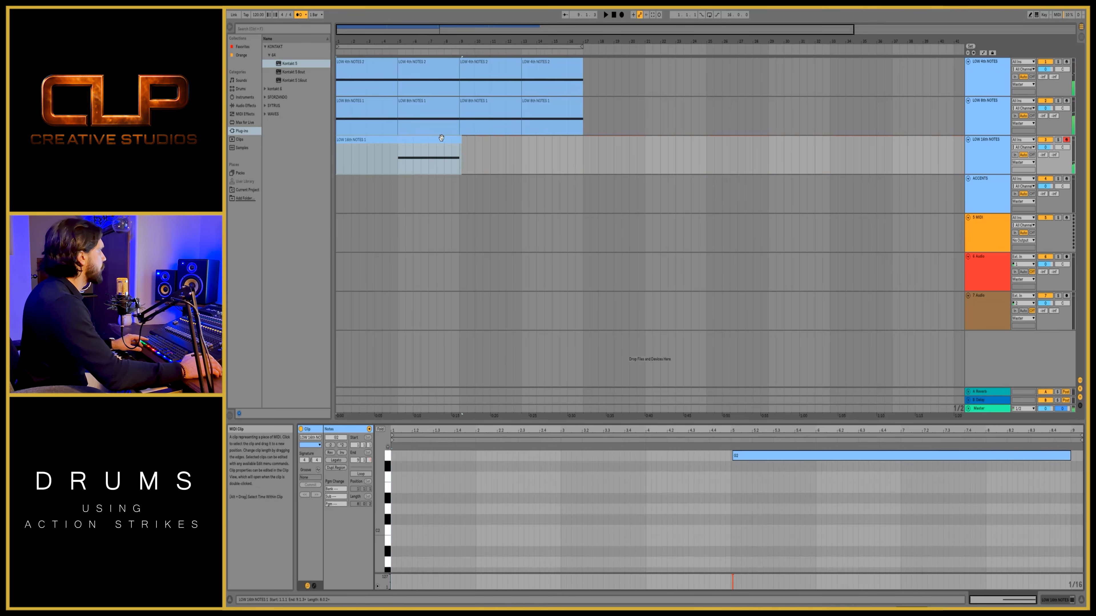
- Quantize all notes in the LOW 16th NOTES clip, trim its empty start to bar 5, and play it back from just before
{"action": "left_click", "coordinate": [743, 495]}
{"action": "key", "text": "ctrl+a"}
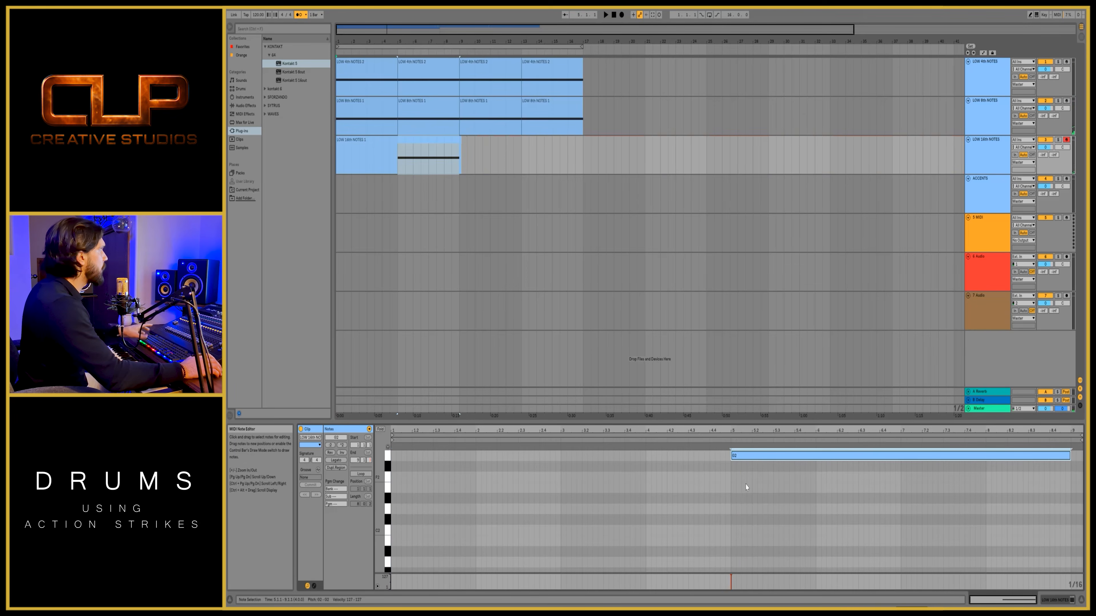
{"action": "left_click_drag", "start_coordinate": [338, 142], "coordinate": [397, 142]}
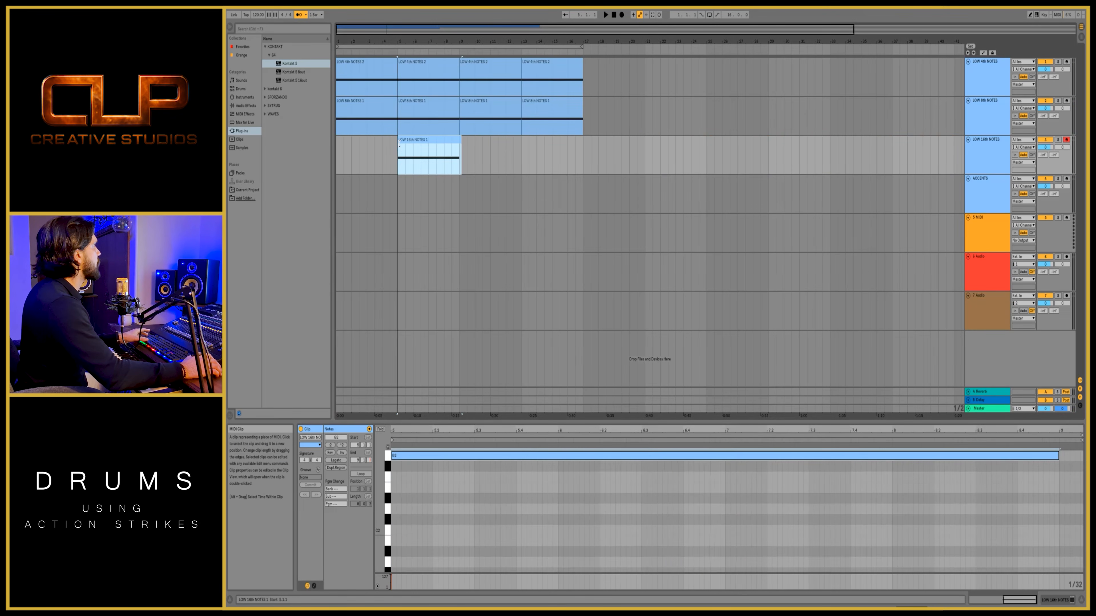
{"action": "left_click", "coordinate": [390, 159]}
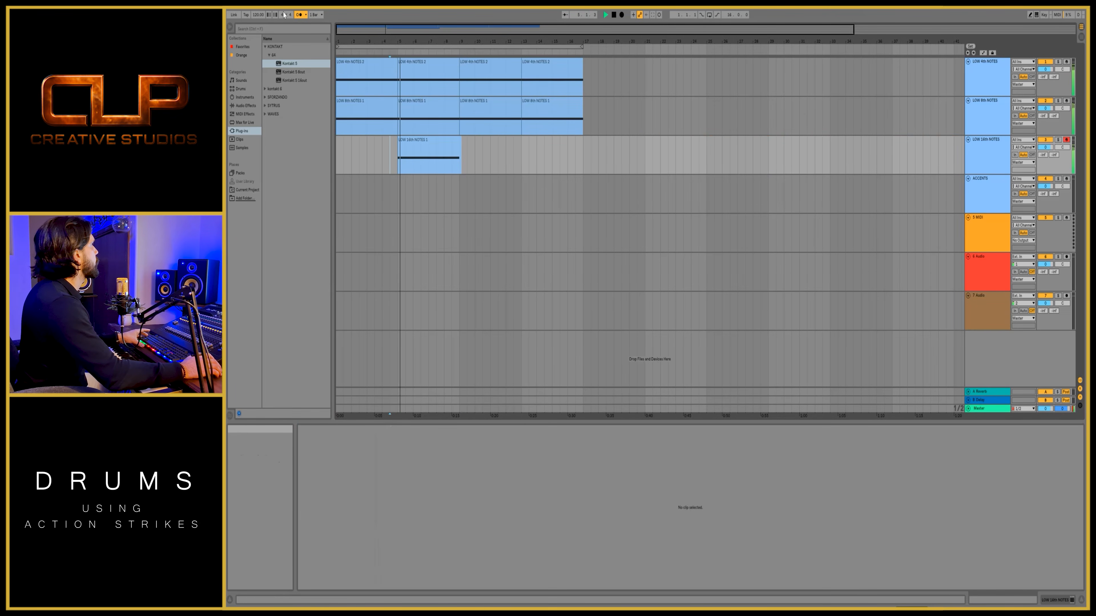
{"action": "left_click", "coordinate": [400, 186]}
{"action": "key", "text": "space"}
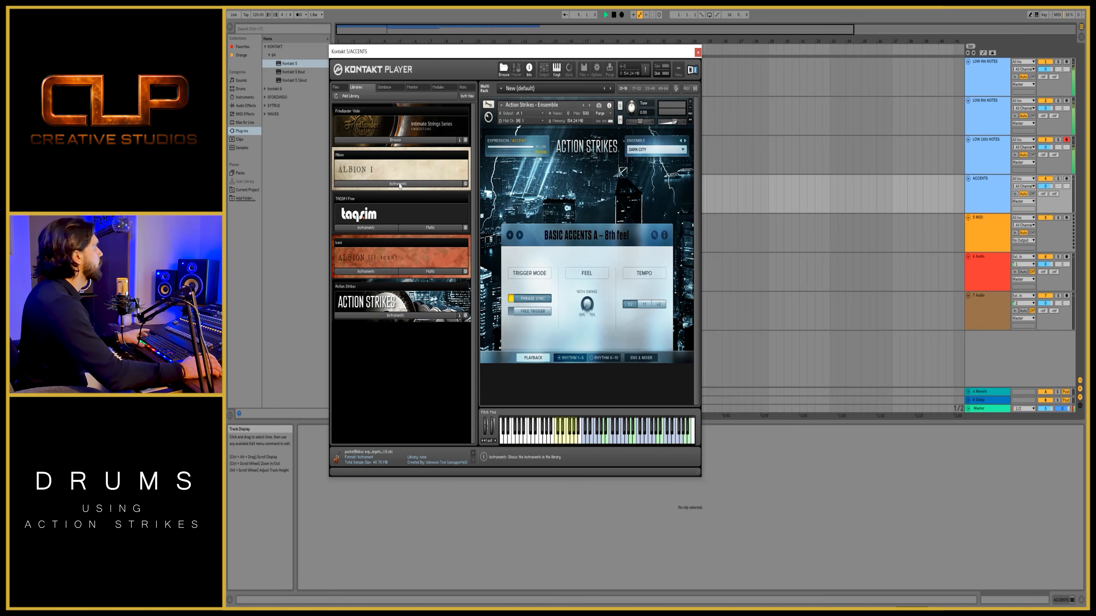
- Set the ACCENTS track's Action Strikes ensemble to BLOCKBUSTER and record a MIDI clip of accents up to bar 17
{"action": "left_click", "coordinate": [697, 53]}
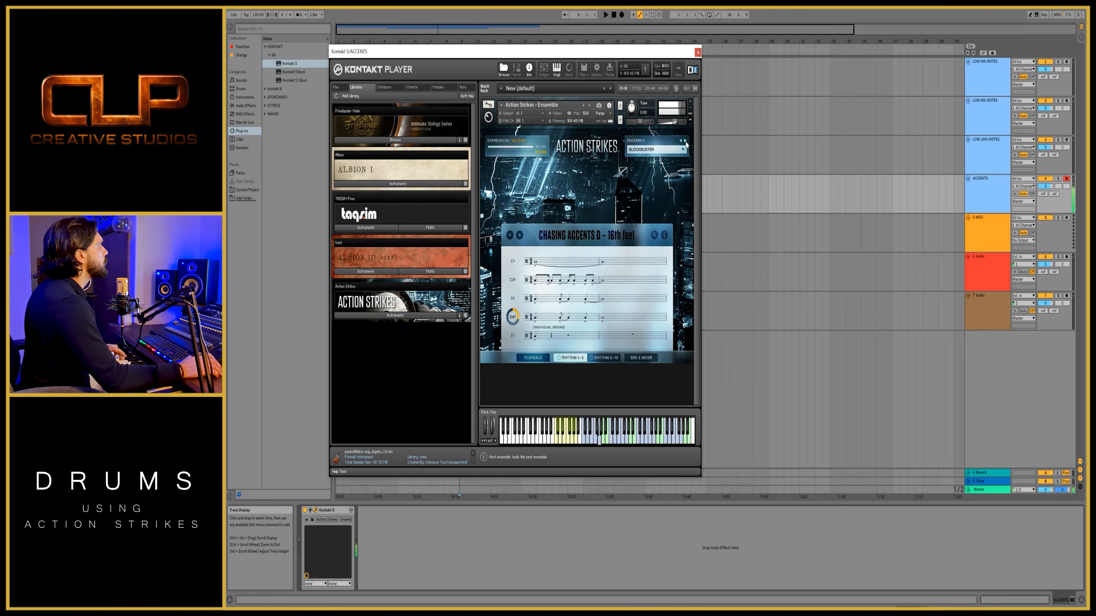
{"action": "left_click", "coordinate": [697, 53]}
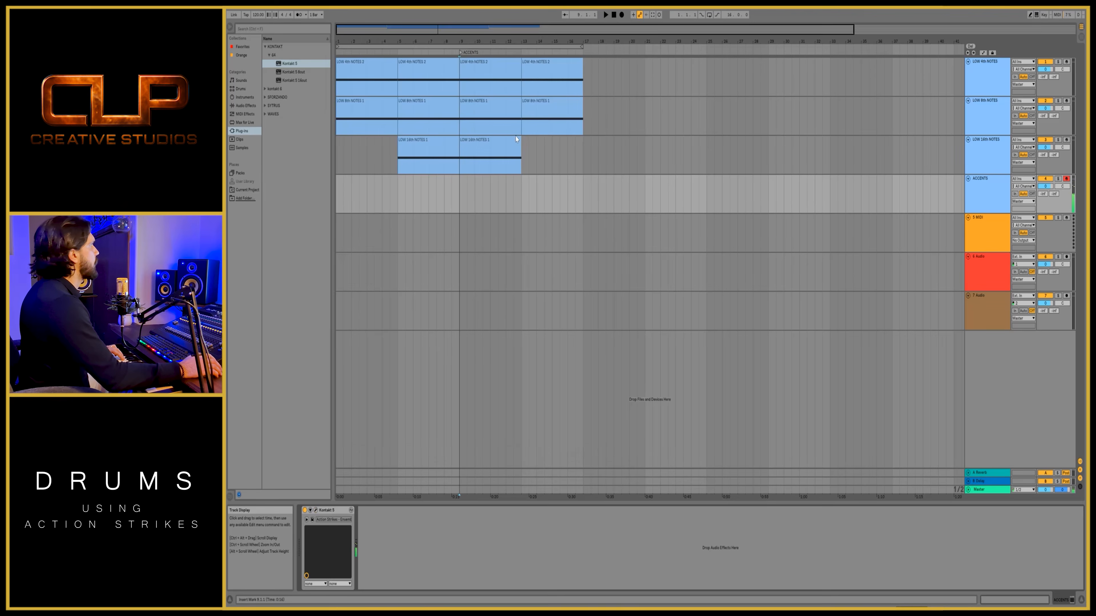
{"action": "left_click", "coordinate": [621, 15]}
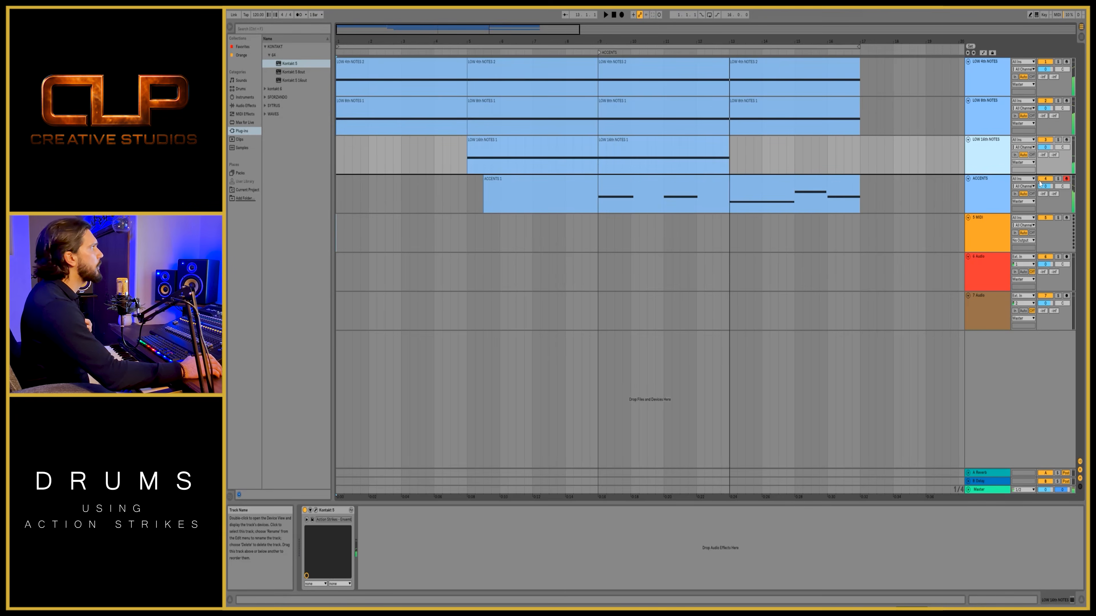
- Duplicate the LOW 16th NOTES track and delete both clips from the copy
{"action": "key", "text": "ctrl+d"}
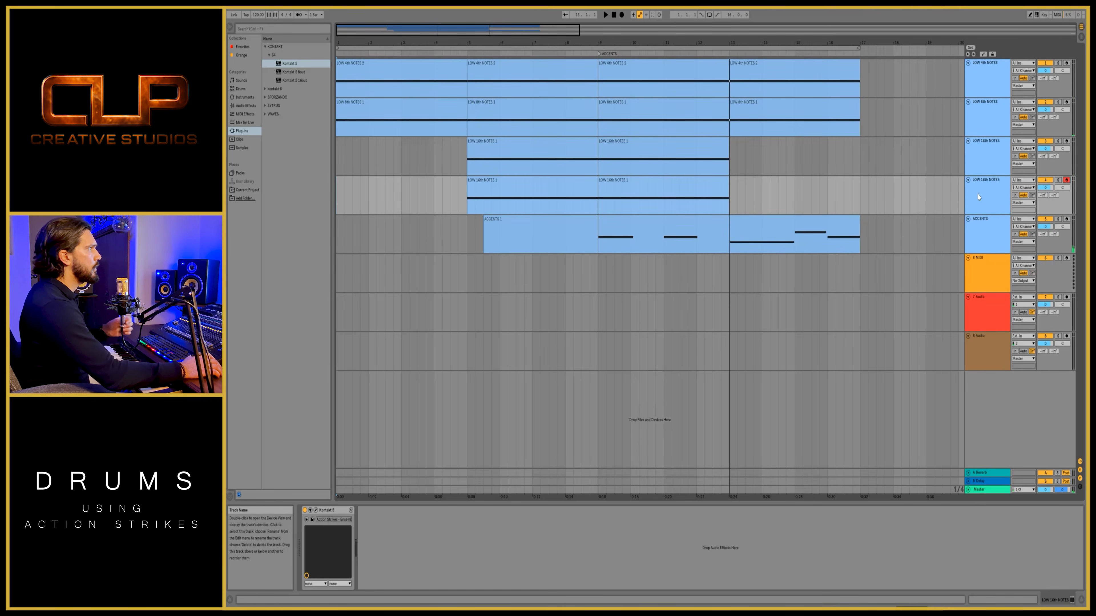
{"action": "left_click", "coordinate": [702, 183]}
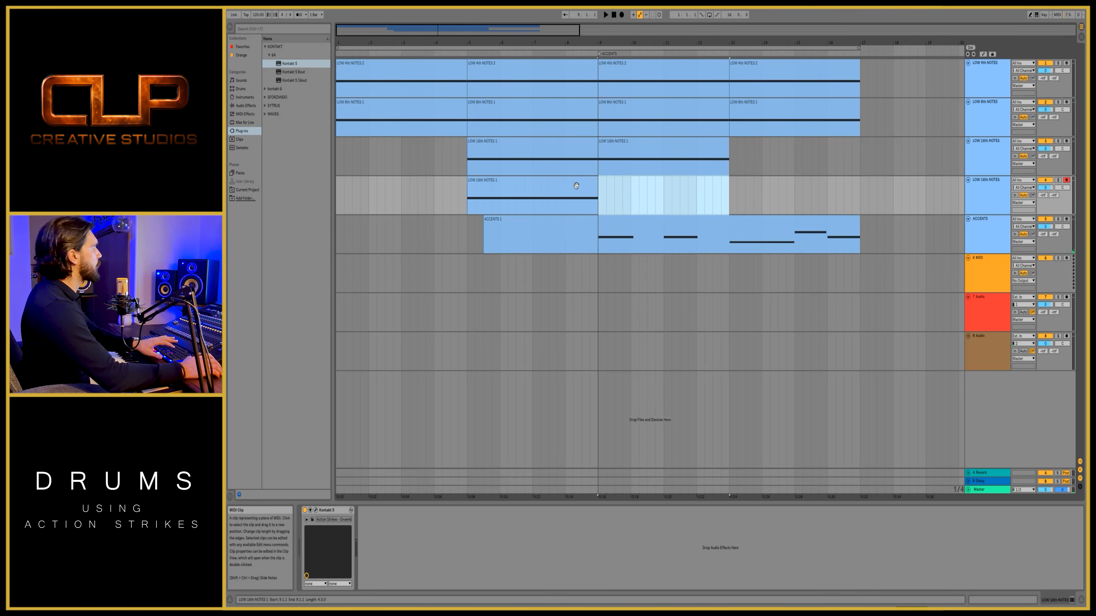
{"action": "left_click", "coordinate": [578, 190]}
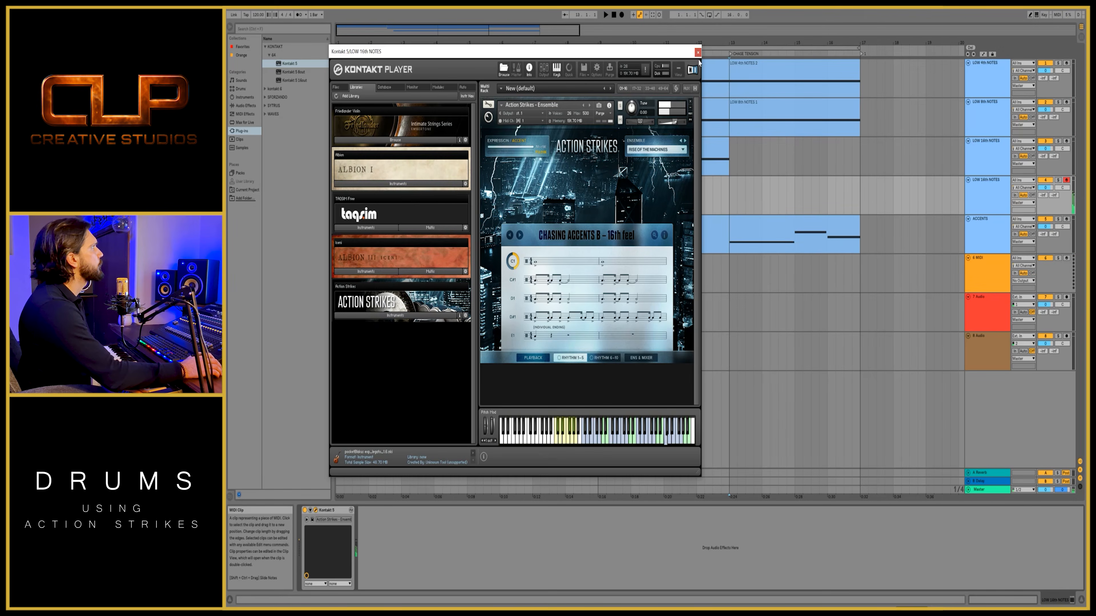
{"action": "left_click", "coordinate": [697, 52]}
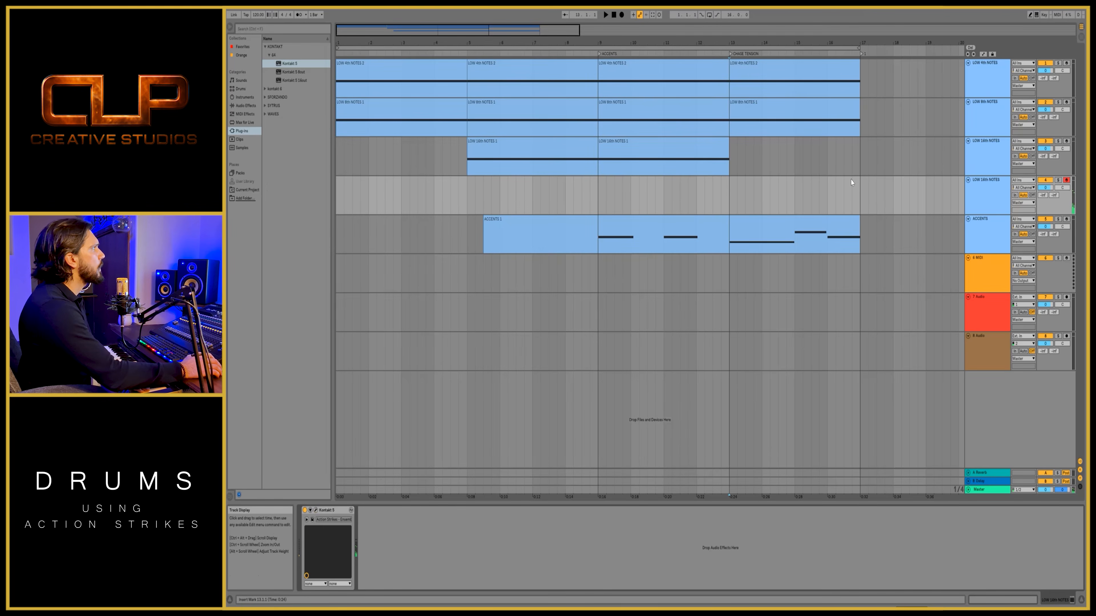
- Remove the locator at bar 13 and extend the loop region's end to bar 21
{"action": "left_click", "coordinate": [859, 194]}
{"action": "left_click", "coordinate": [731, 51]}
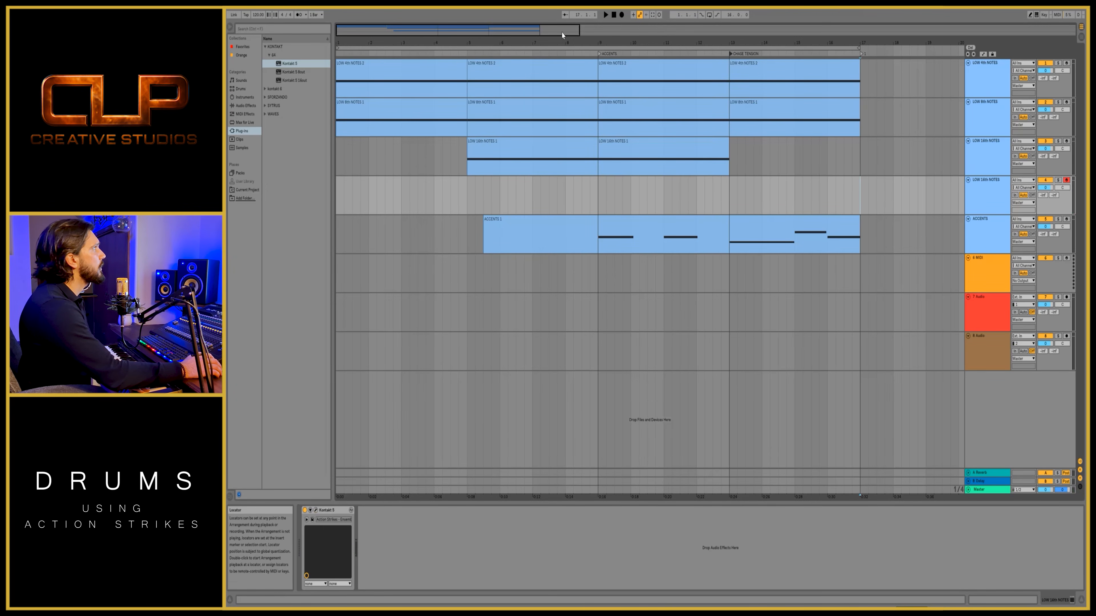
{"action": "left_click_drag", "start_coordinate": [860, 51], "coordinate": [915, 50]}
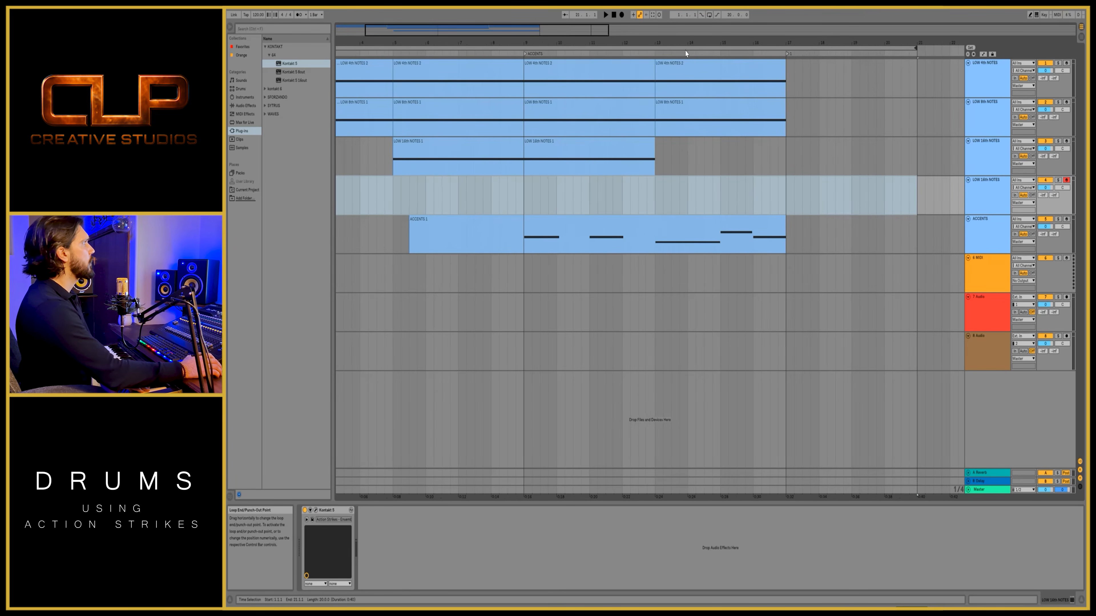
- Record a MIDI clip on the duplicate LOW 16th NOTES track from bar 13 to bar 25
{"action": "right_click", "coordinate": [656, 207]}
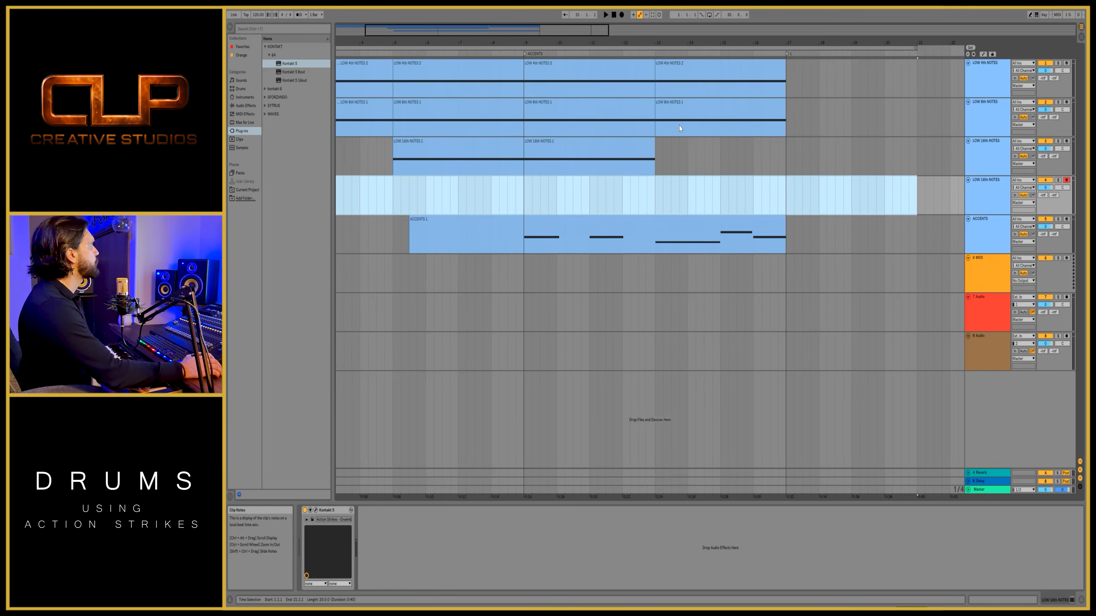
{"action": "left_click", "coordinate": [657, 201]}
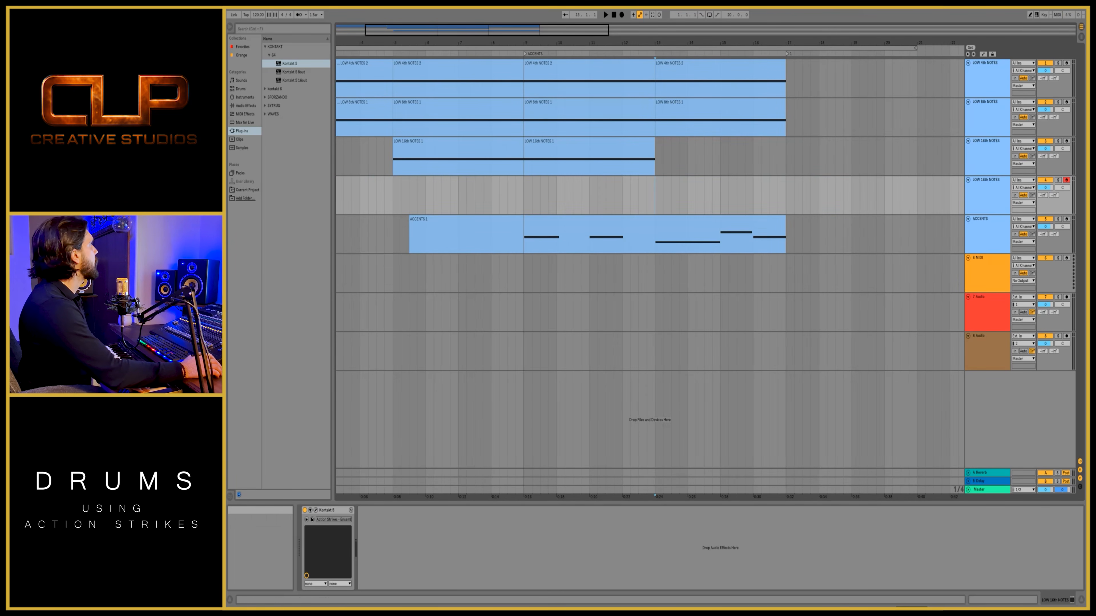
{"action": "left_click", "coordinate": [621, 15]}
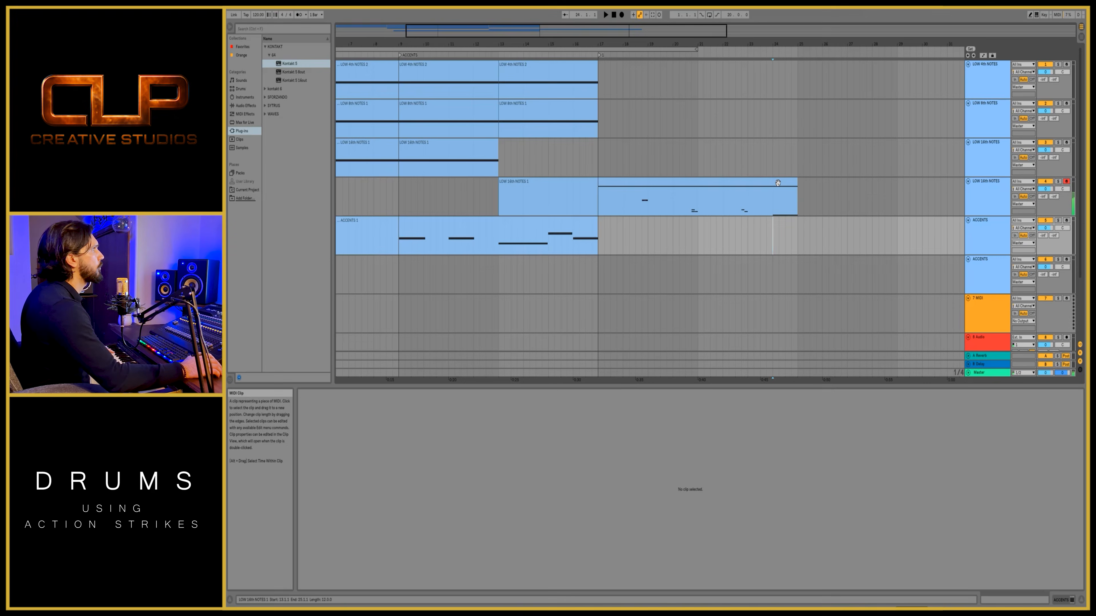
- Open the clip on the duplicate LOW 16th NOTES track in an enlarged note editor and copy its final-bar note down to C2
{"action": "left_click", "coordinate": [777, 183]}
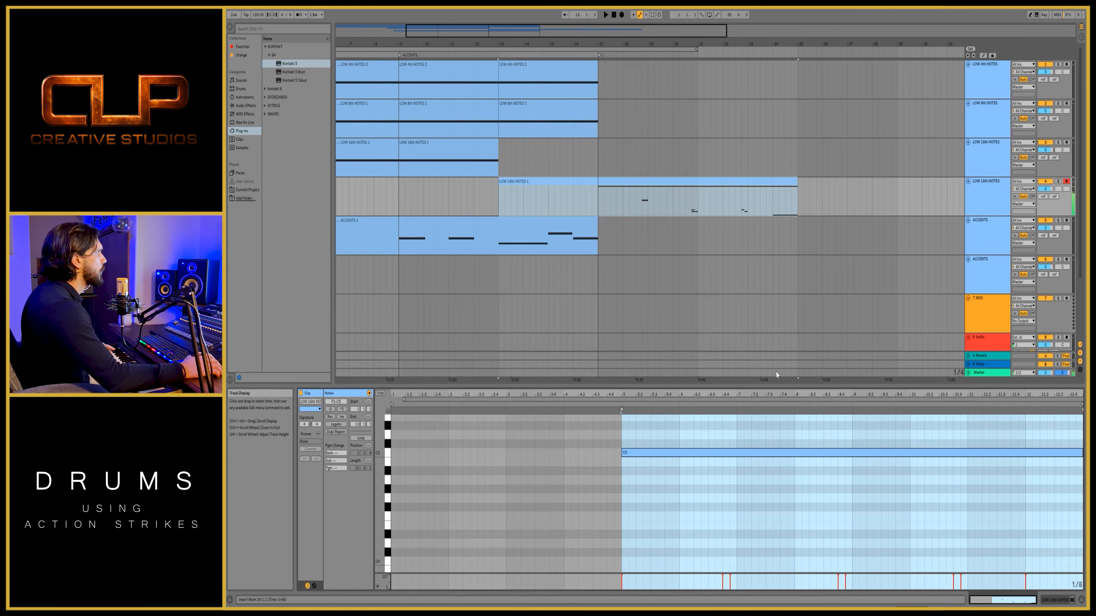
{"action": "left_click_drag", "start_coordinate": [766, 384], "coordinate": [766, 103]}
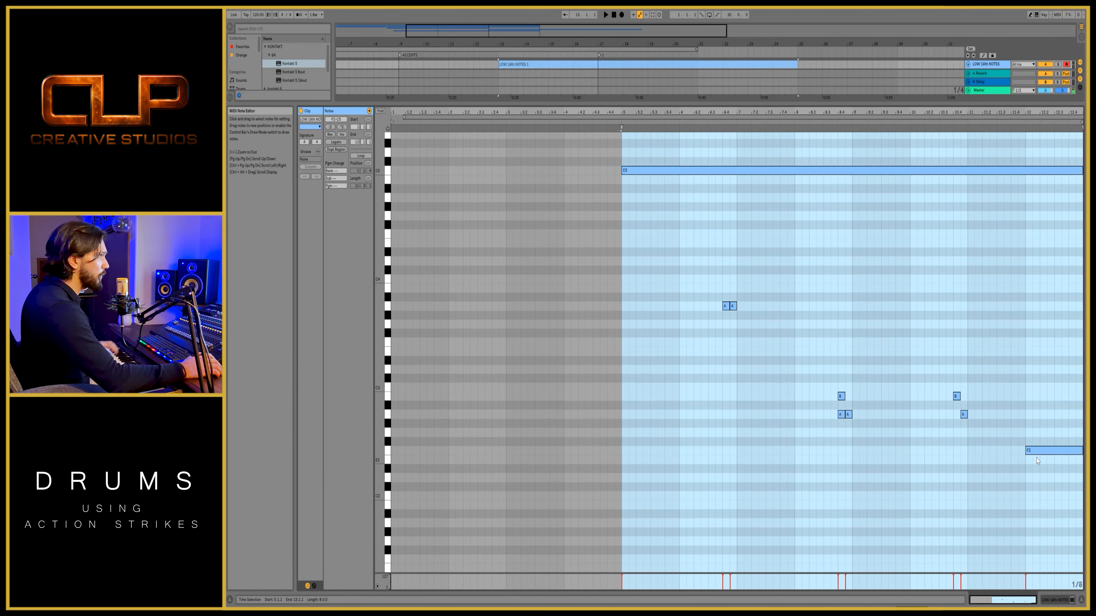
{"action": "left_click", "coordinate": [1034, 451]}
{"action": "left_click_drag", "start_coordinate": [1034, 456], "coordinate": [1034, 497]}
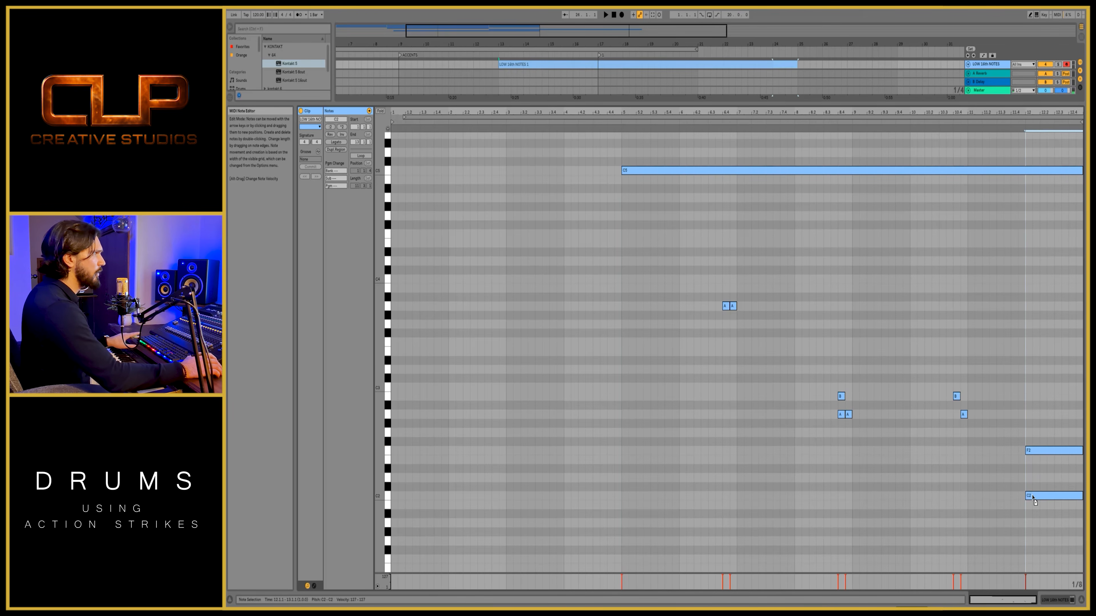
{"action": "key", "text": "space"}
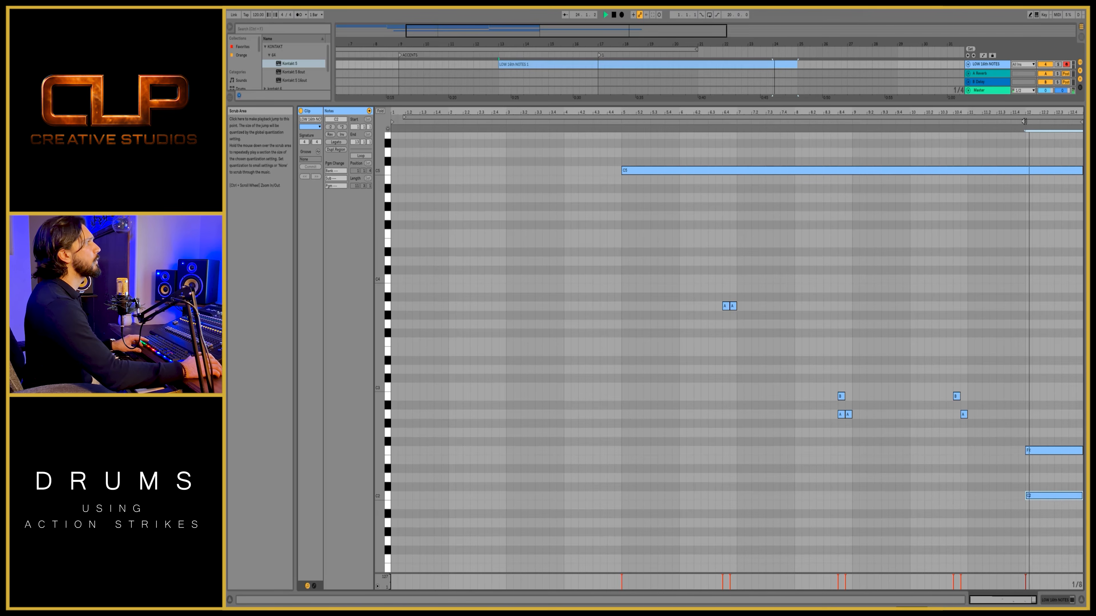
{"action": "key", "text": "space"}
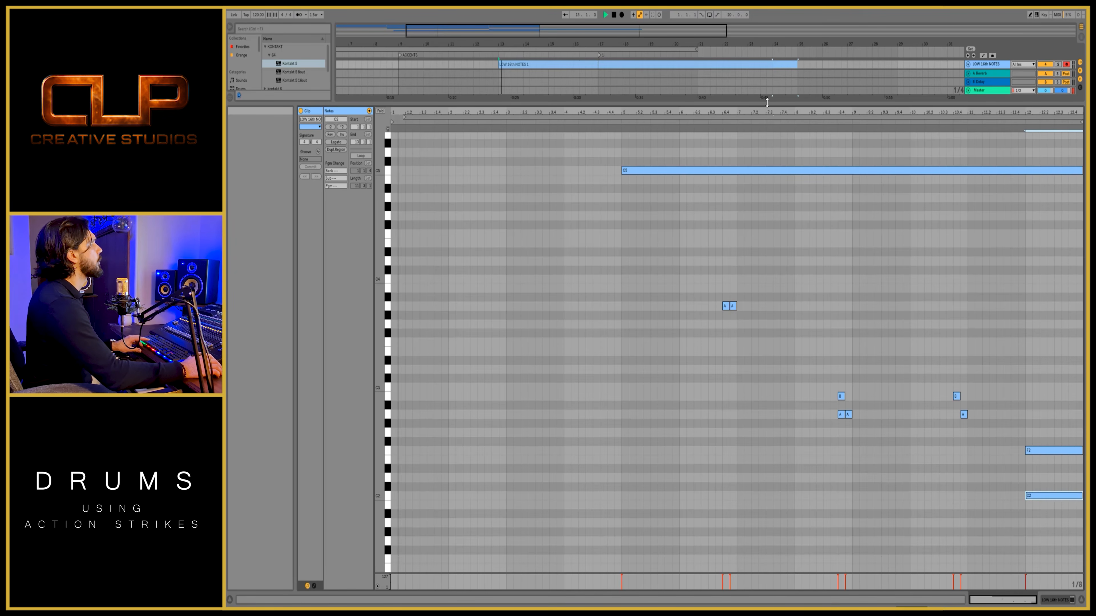
- Rename the empty second ACCENTS track HITS and load the Action Strikes - Hits instrument on it
{"action": "left_click_drag", "start_coordinate": [754, 104], "coordinate": [744, 269]}
{"action": "right_click", "coordinate": [987, 260]}
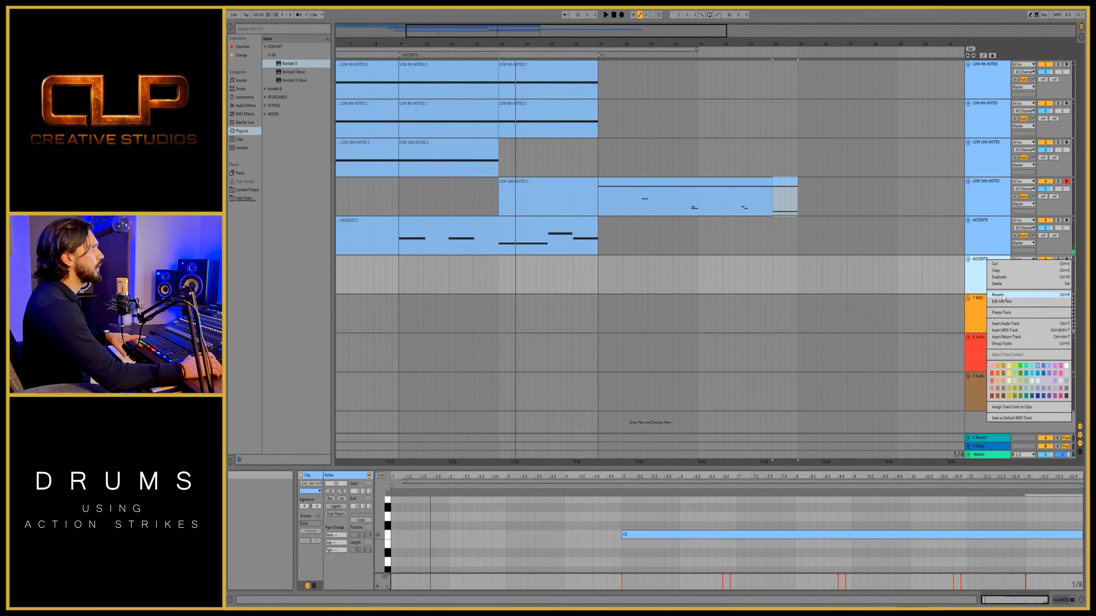
{"action": "left_click", "coordinate": [1002, 297]}
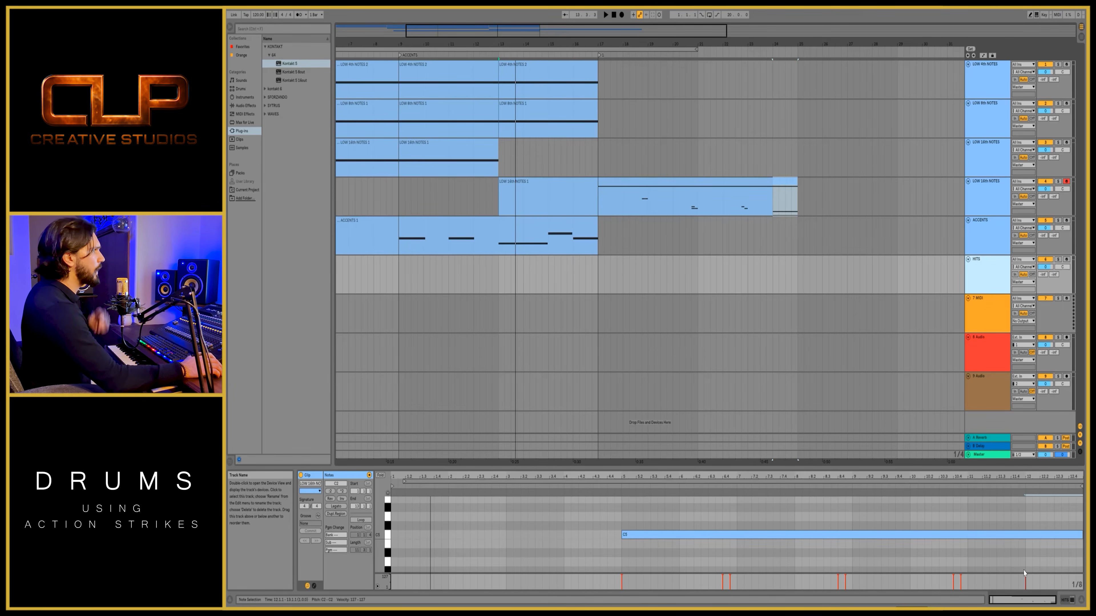
{"action": "key", "text": "Return"}
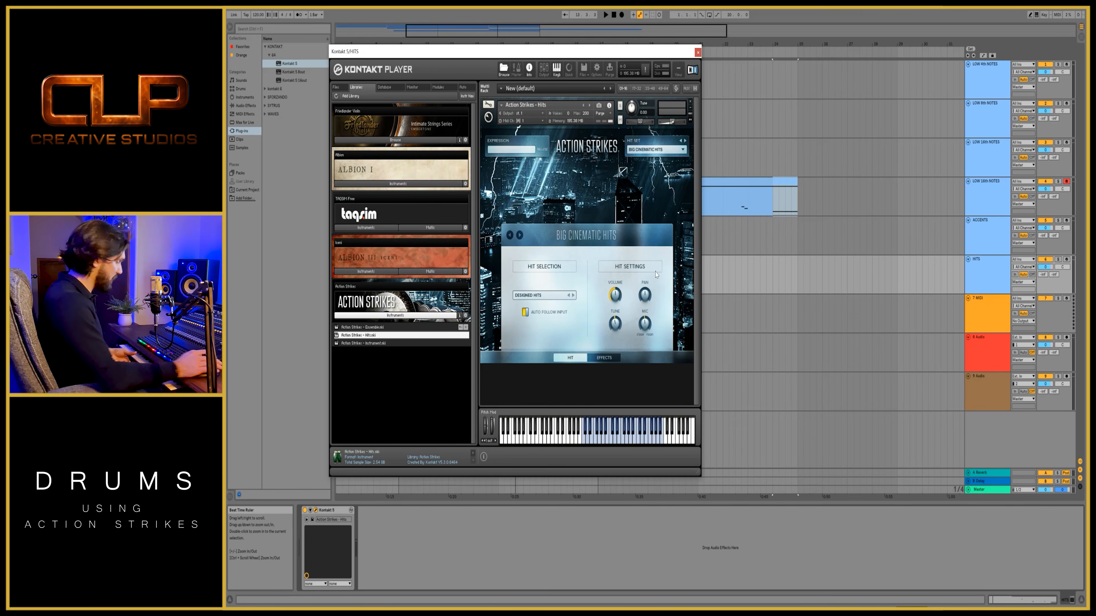
- Arm the HITS track and record a MIDI clip of cinematic hits from the start of the arrangement into bar 7
{"action": "left_click", "coordinate": [1066, 259]}
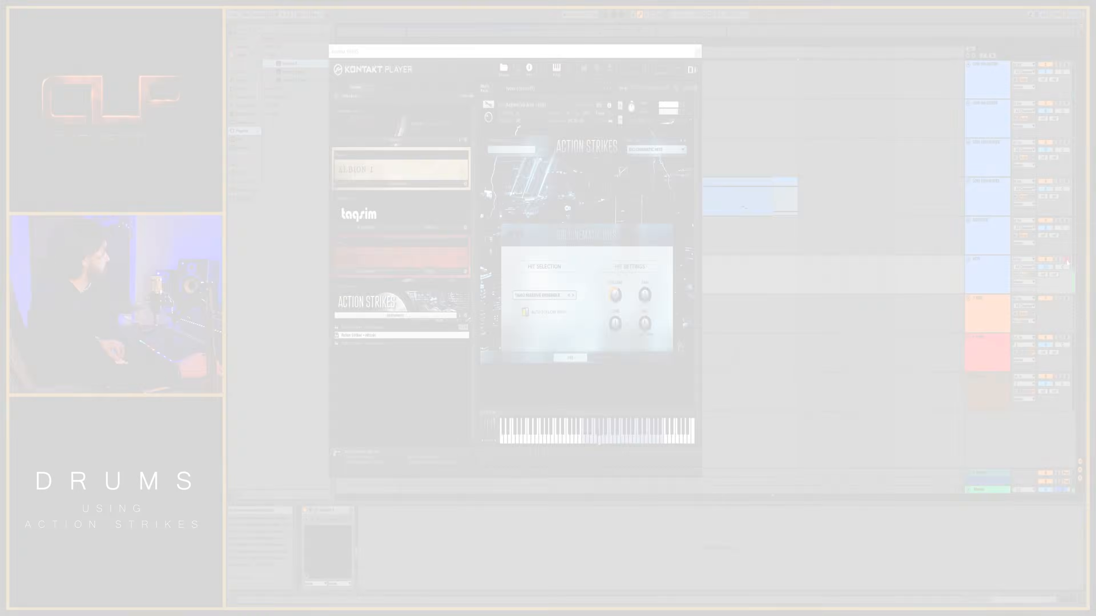
{"action": "left_click", "coordinate": [621, 15]}
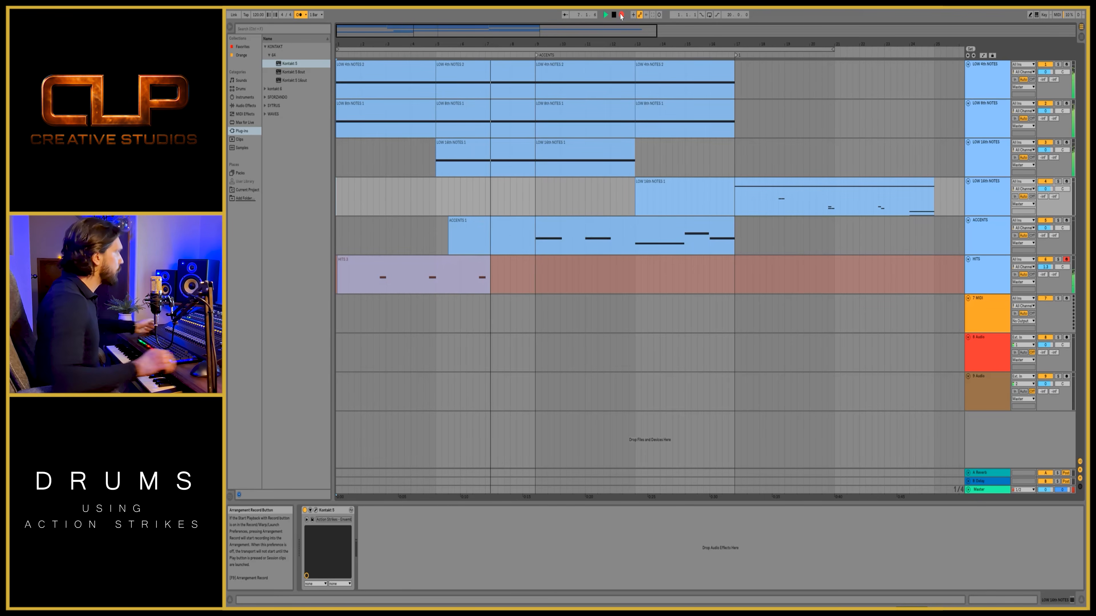
{"action": "key", "text": "space"}
- Quantize all notes in the HITS clip, align the clip's start to bar 1, and copy the clip to bar 9
{"action": "double_click", "coordinate": [401, 261]}
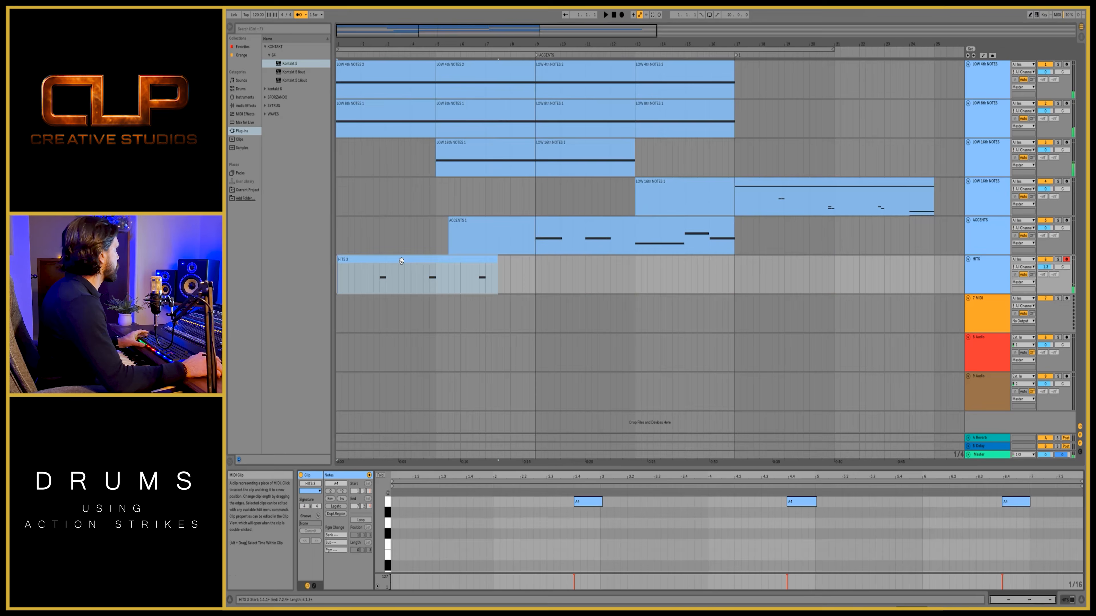
{"action": "key", "text": "ctrl+a"}
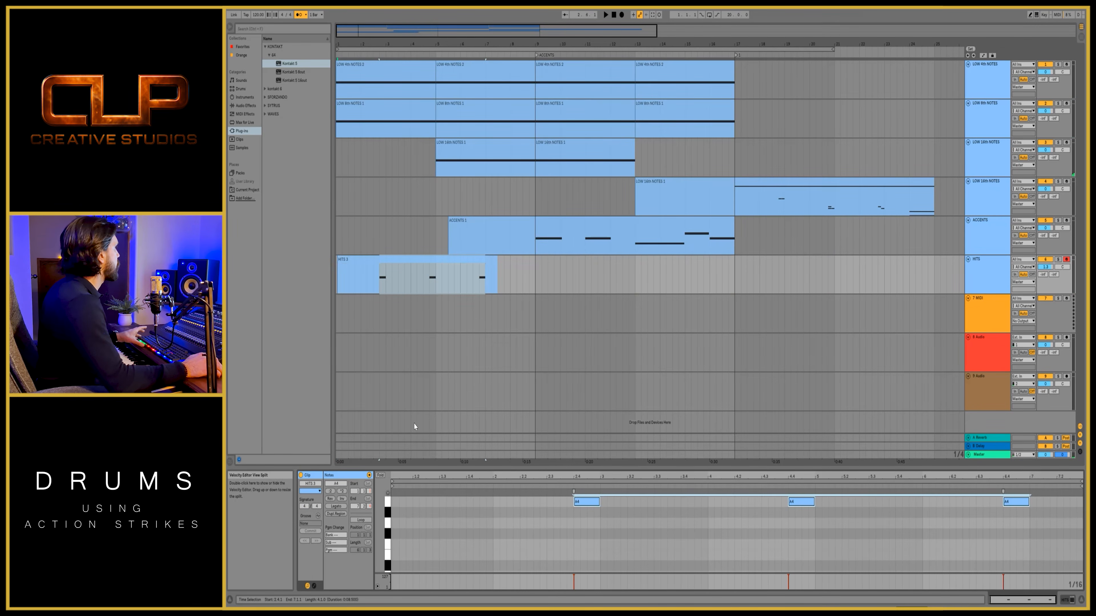
{"action": "left_click", "coordinate": [399, 384]}
{"action": "left_click", "coordinate": [340, 259]}
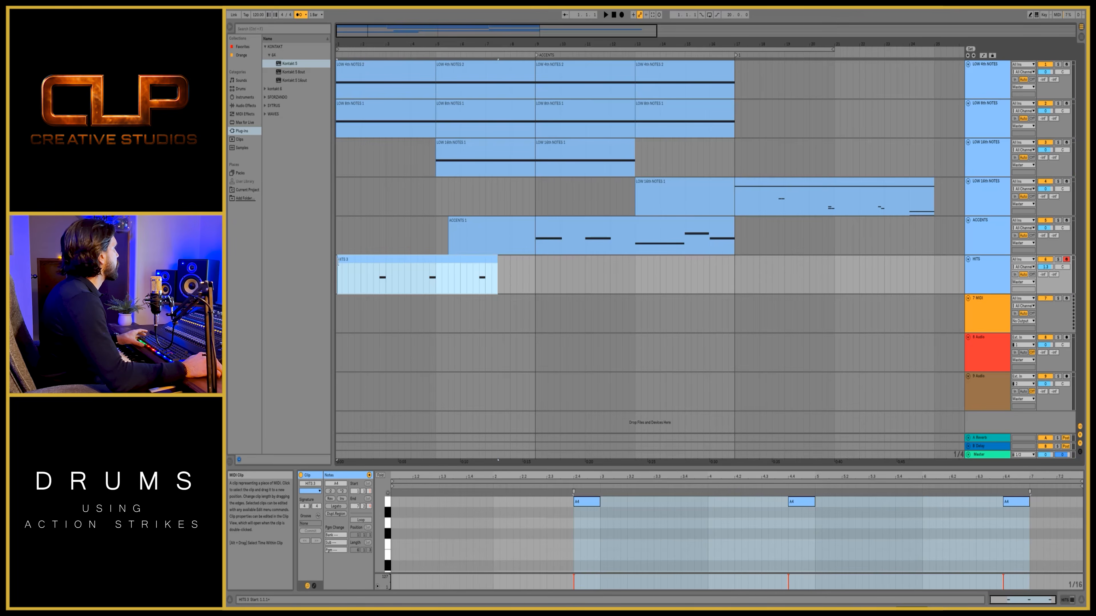
{"action": "left_click_drag", "start_coordinate": [363, 259], "coordinate": [521, 269]}
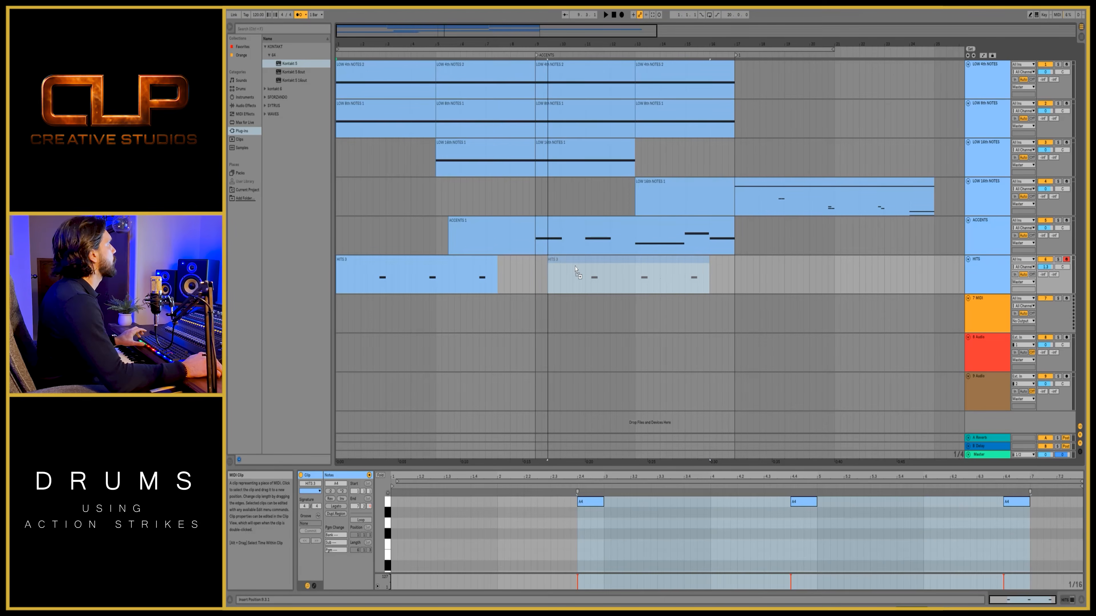
- Duplicate the HITS track, arm the copy and clear the two clips on it
{"action": "left_click", "coordinate": [974, 285]}
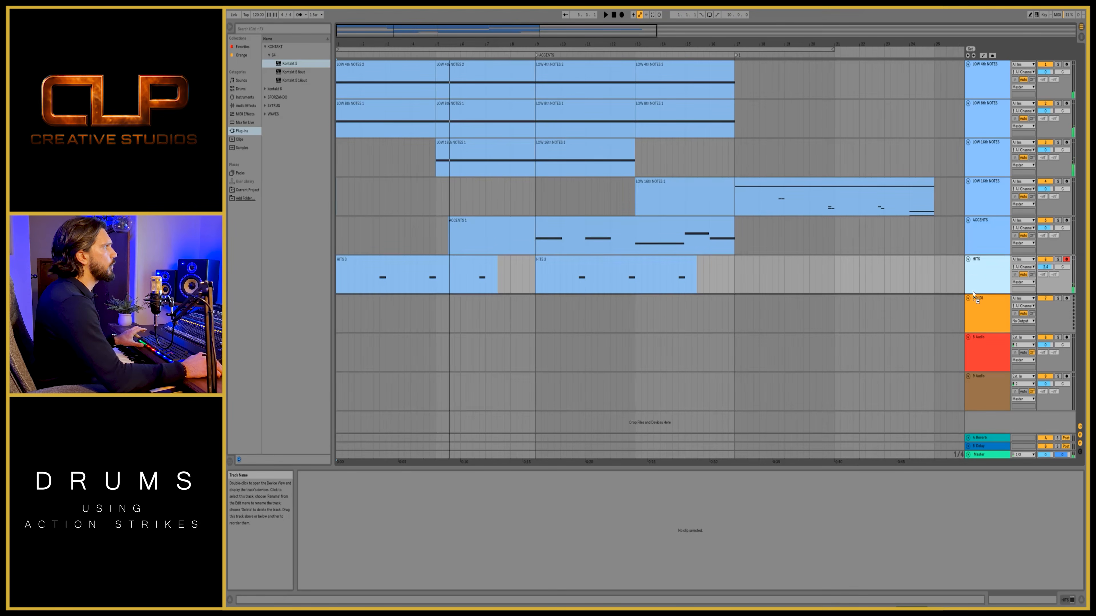
{"action": "key", "text": "ctrl+d"}
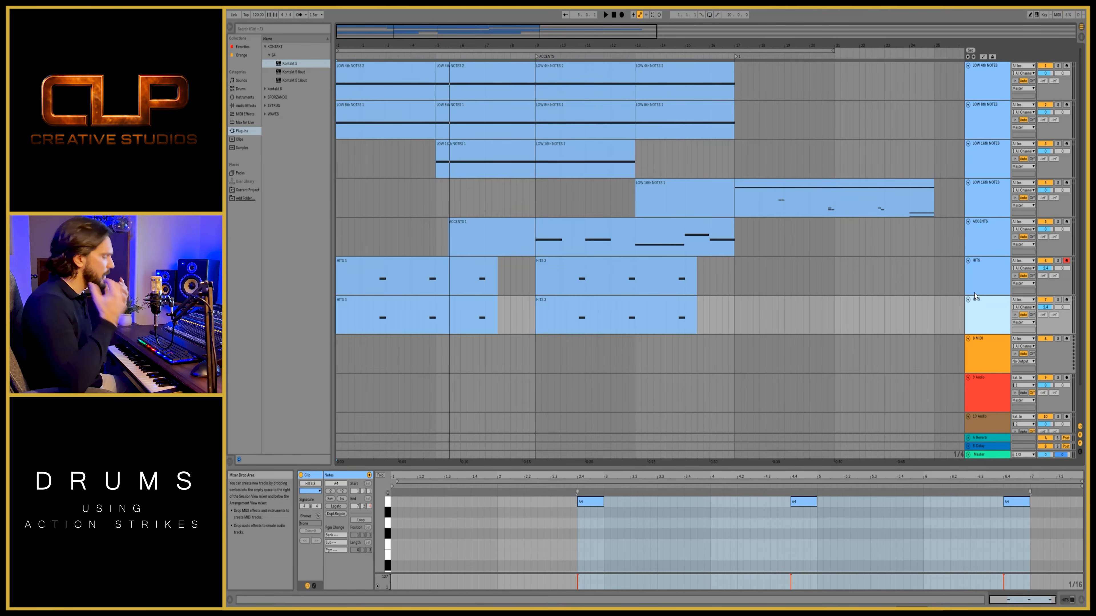
{"action": "left_click", "coordinate": [1066, 300]}
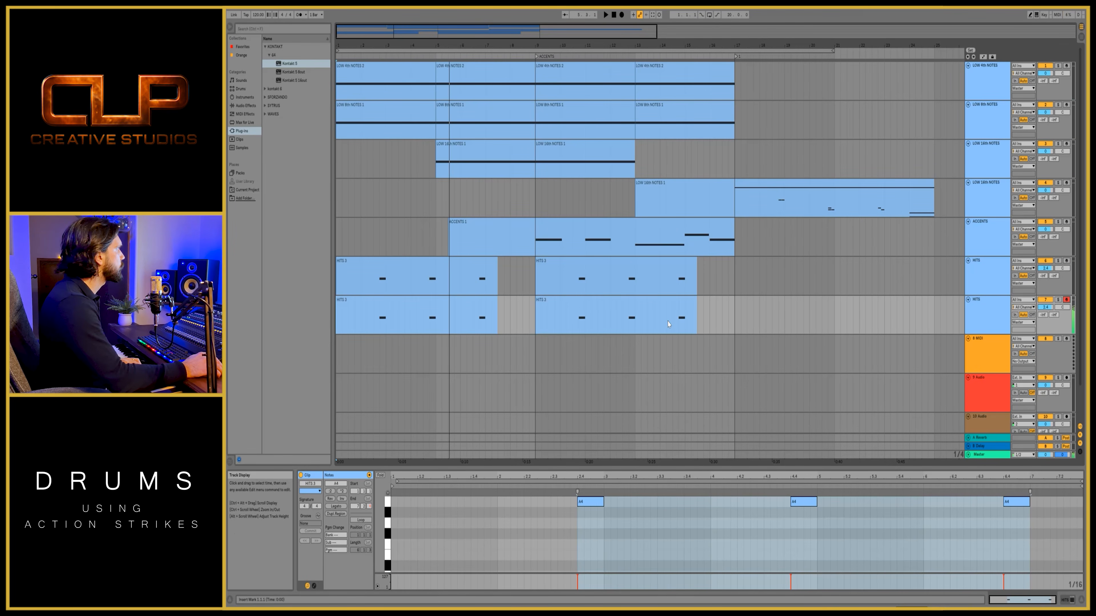
{"action": "left_click", "coordinate": [657, 309]}
- Record an eight-bar MIDI clip on the second HITS track and copy it to bar 9
{"action": "left_click", "coordinate": [621, 15]}
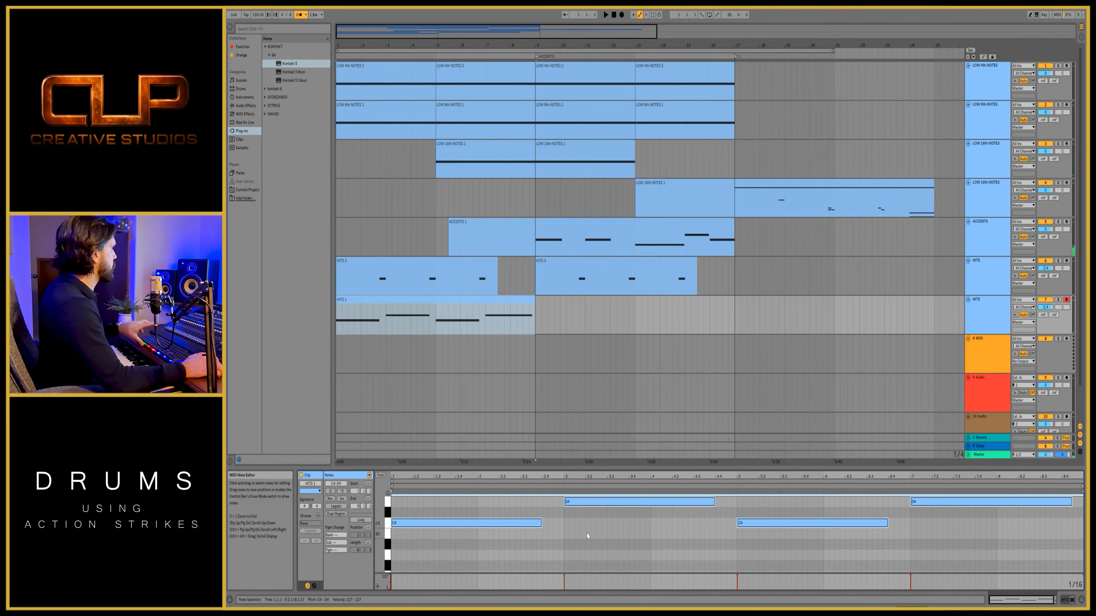
{"action": "left_click_drag", "start_coordinate": [362, 302], "coordinate": [559, 318]}
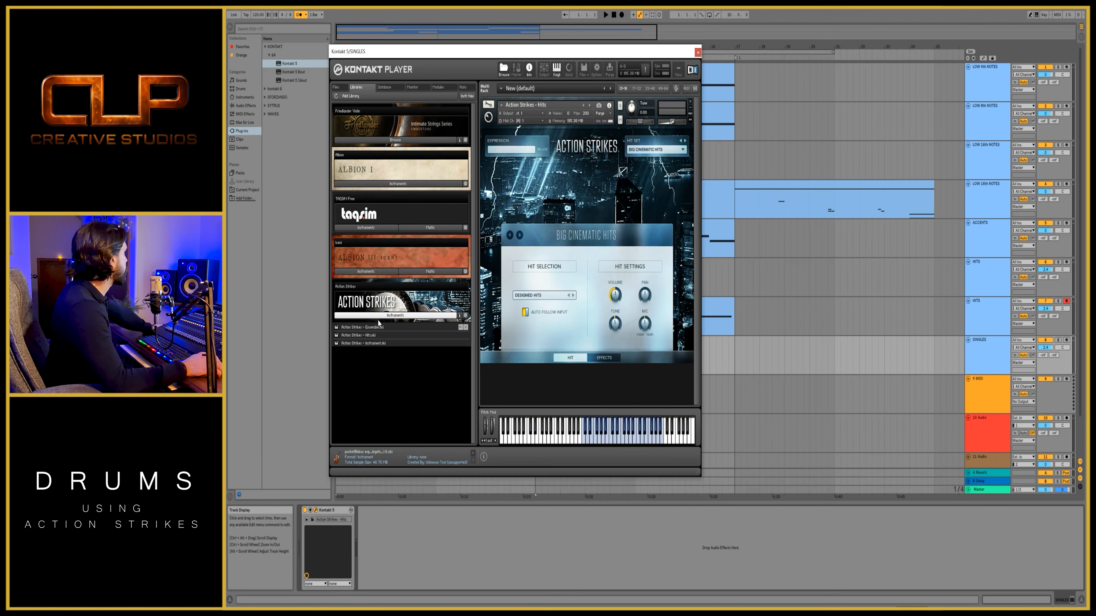
- Load the Action Strikes - Instrument patch in place of the Hits patch on the SINGLES track and open its instrument selection list
{"action": "left_click", "coordinate": [419, 344]}
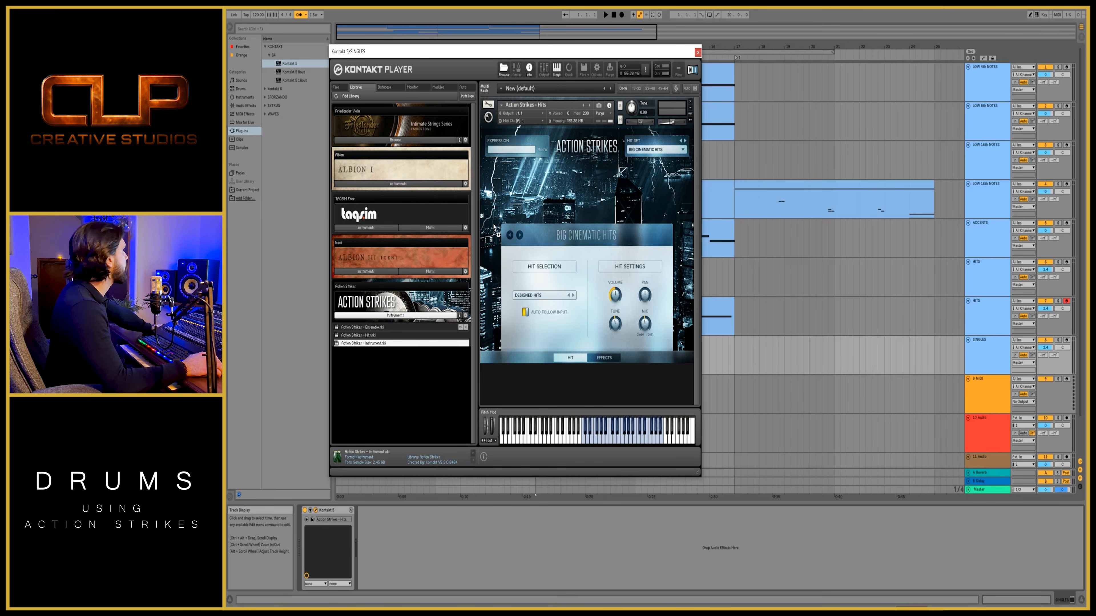
{"action": "left_click_drag", "start_coordinate": [547, 180], "coordinate": [548, 179]}
{"action": "left_click", "coordinate": [683, 150]}
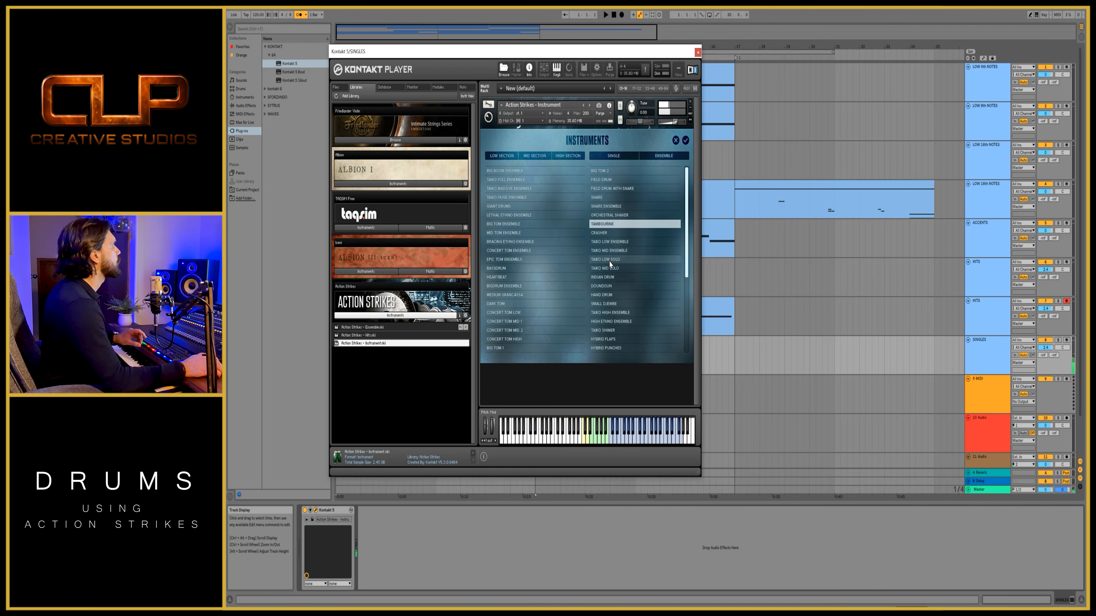
- Audition individual drums for the SINGLES track, including Taiko Low Solo, Taiko Low Ensemble, Doondoun, Hand Drum and Small Djembe
{"action": "left_click", "coordinate": [608, 261]}
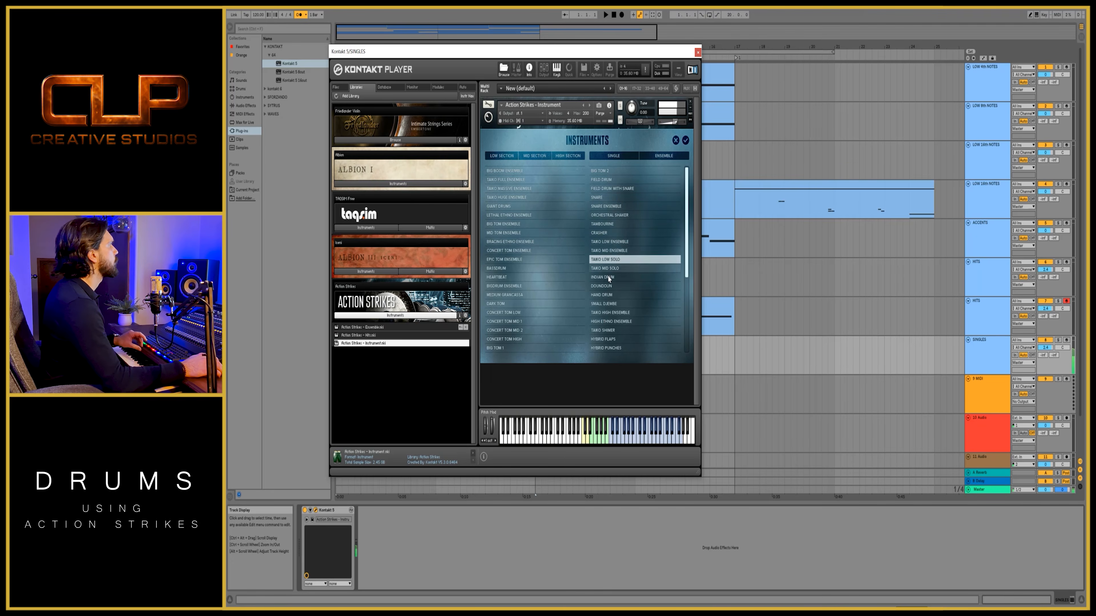
{"action": "left_click", "coordinate": [607, 279]}
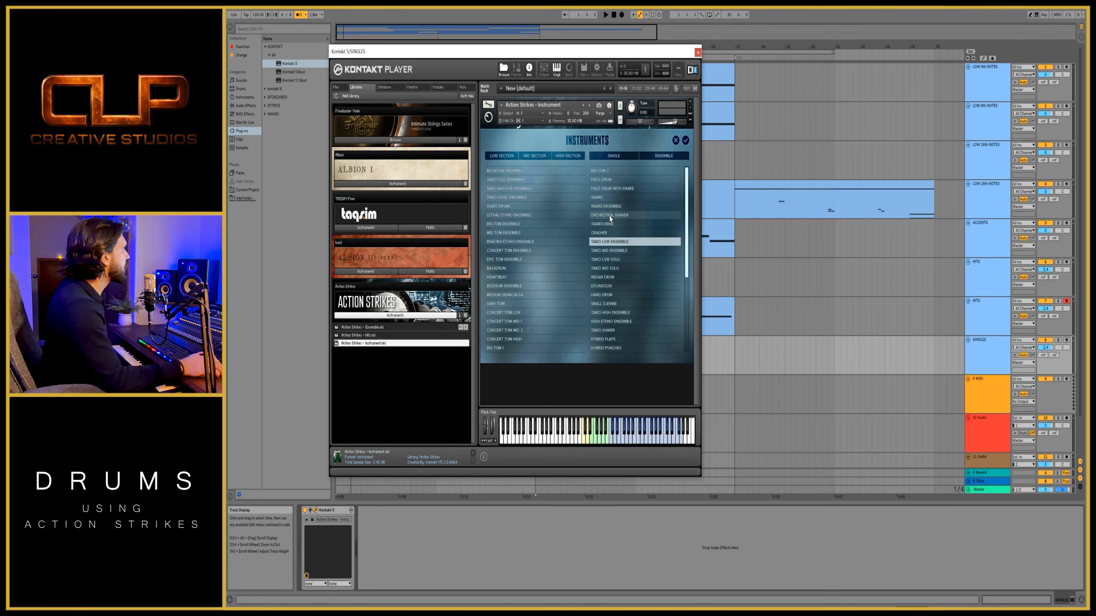
{"action": "left_click", "coordinate": [609, 242]}
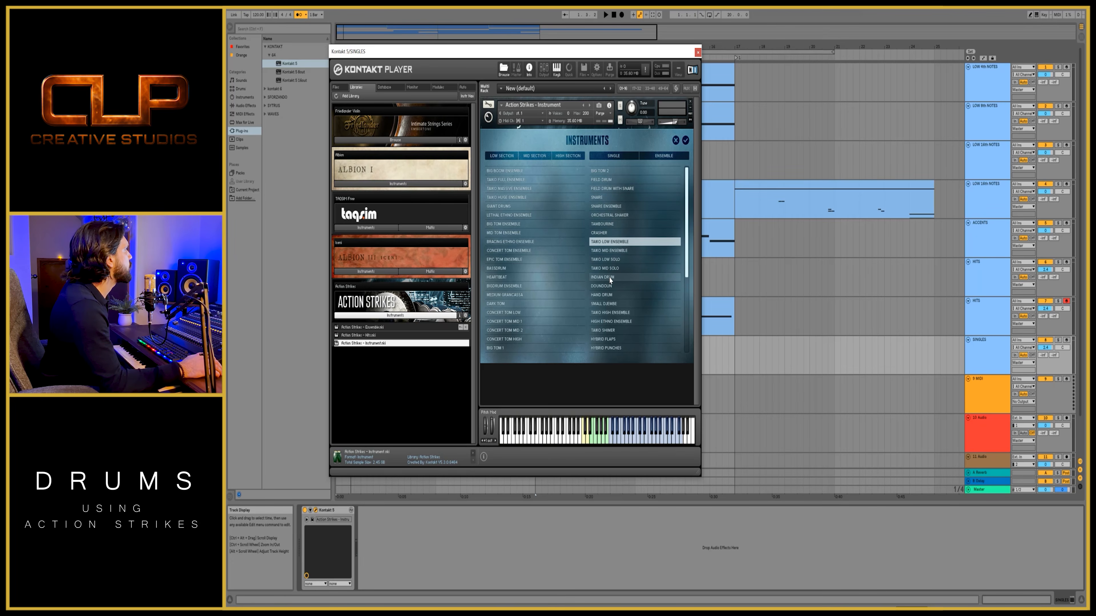
{"action": "left_click", "coordinate": [609, 285]}
{"action": "left_click", "coordinate": [609, 295]}
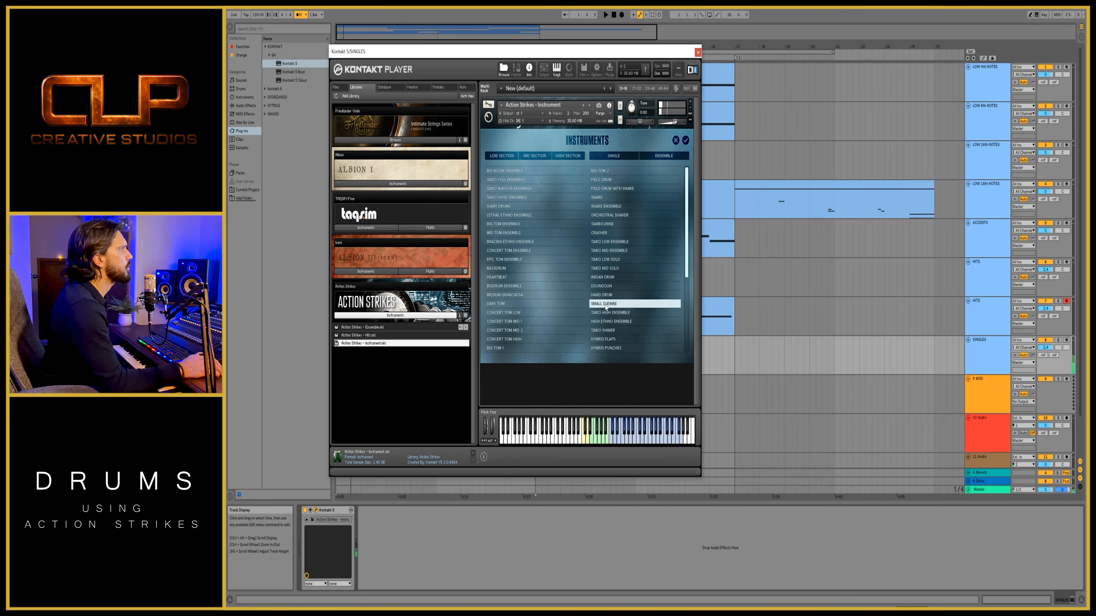
- Start recording a single-instrument part for the SINGLES track and reopen the Action Strikes instrument selection list
{"action": "left_click", "coordinate": [622, 14]}
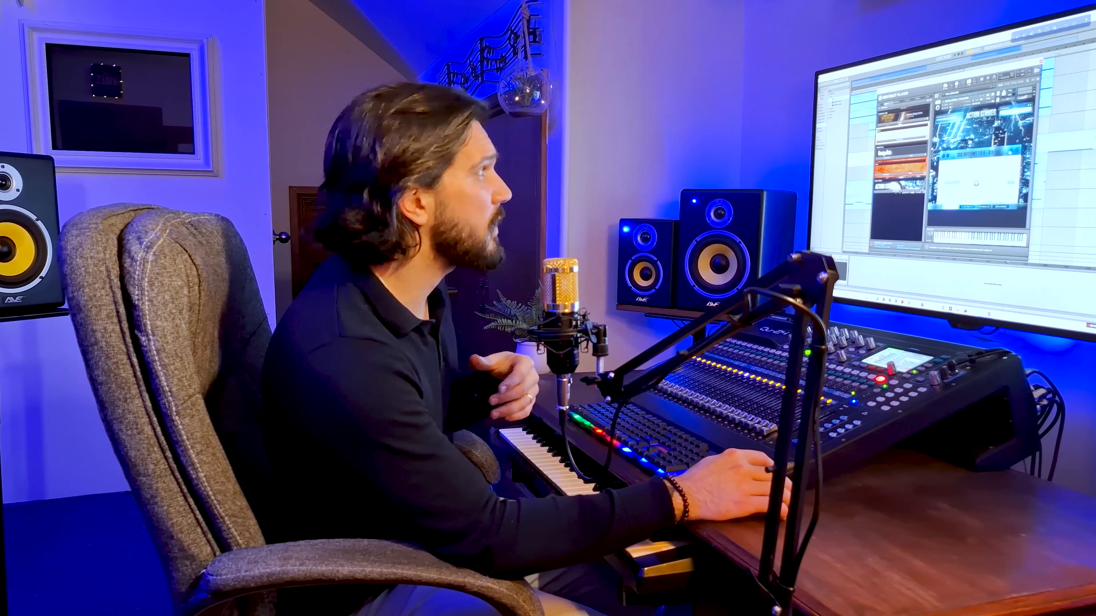
{"action": "left_click", "coordinate": [1010, 151]}
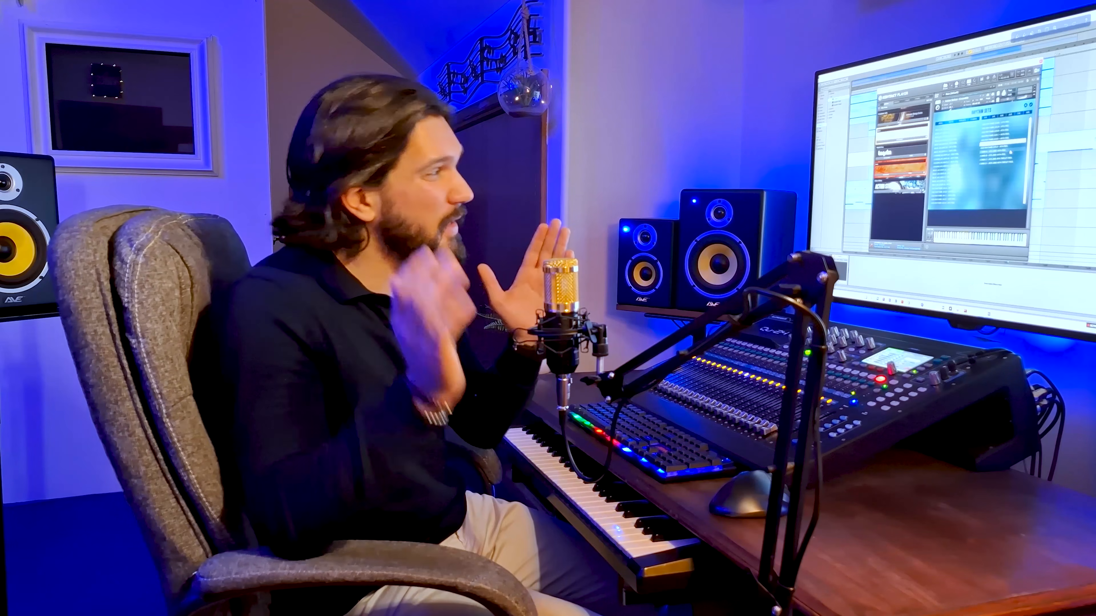